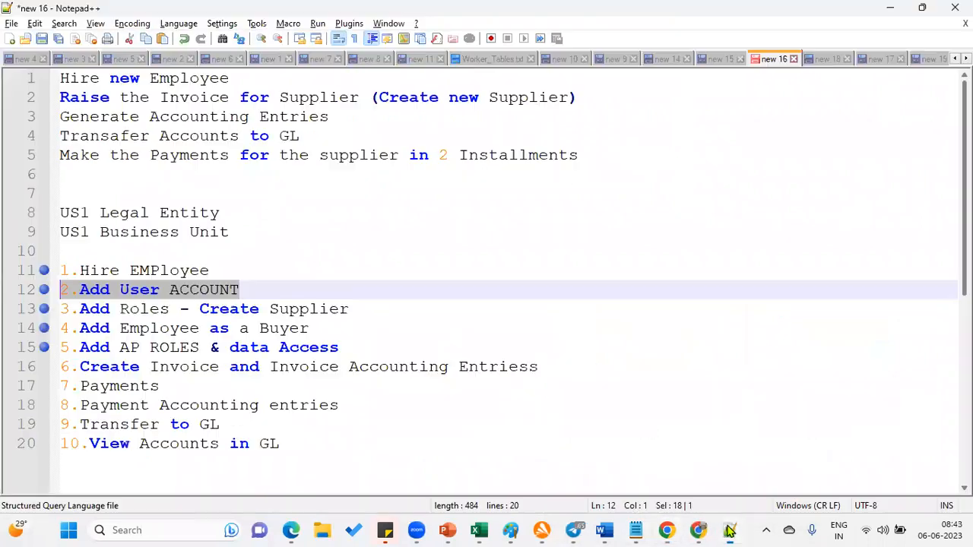
Point out the hire, user account, roles, supplier, buyer and completed steps in the plan
{"action": "left_click_drag", "start_coordinate": [198, 259], "coordinate": [304, 283]}
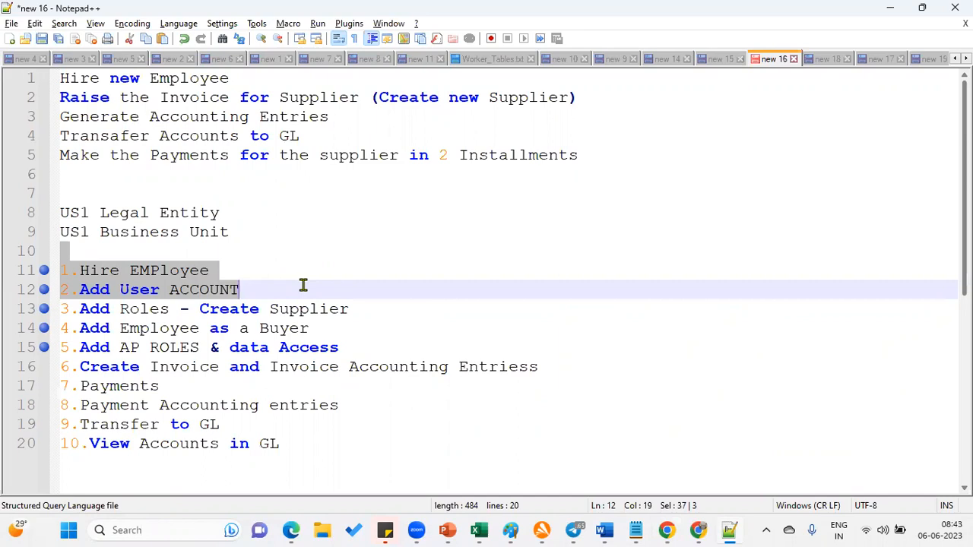
{"action": "left_click_drag", "start_coordinate": [356, 308], "coordinate": [60, 309]}
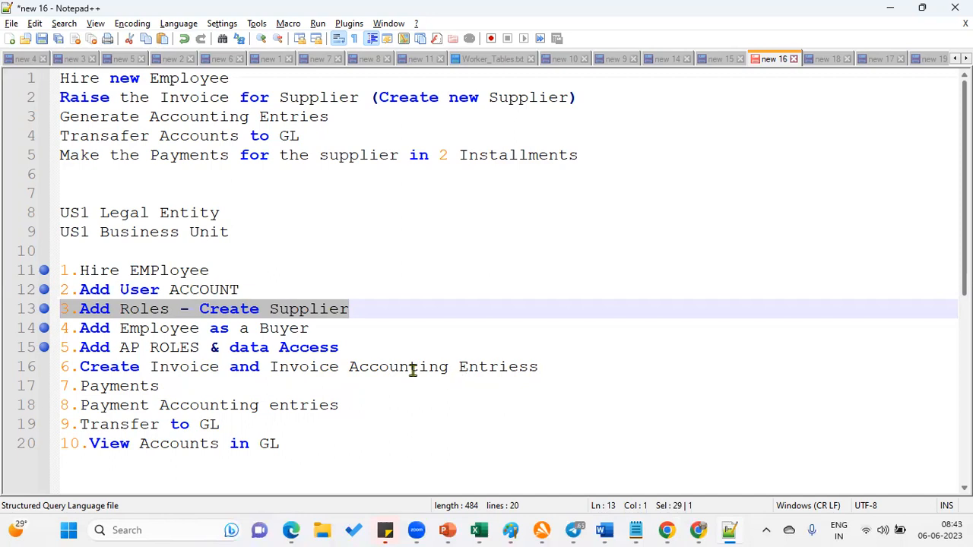
{"action": "left_click_drag", "start_coordinate": [333, 334], "coordinate": [47, 338]}
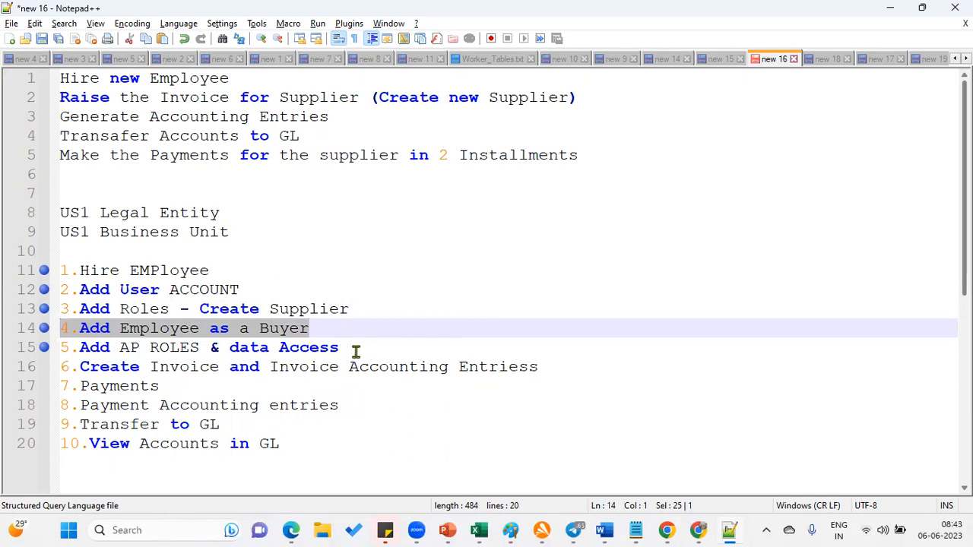
{"action": "left_click_drag", "start_coordinate": [375, 342], "coordinate": [29, 273]}
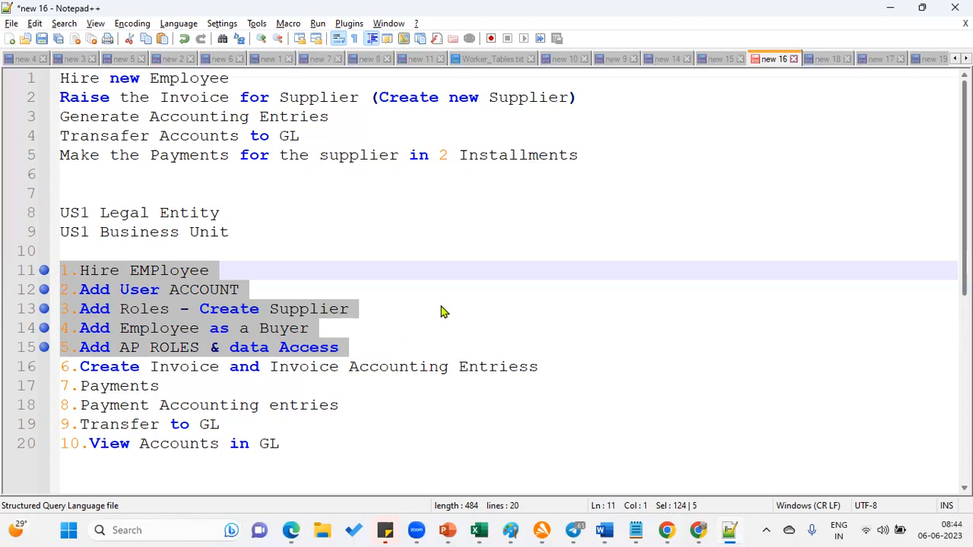
Return to the Oracle Fusion Search Person page and open the settings and actions list
{"action": "left_click", "coordinate": [291, 529]}
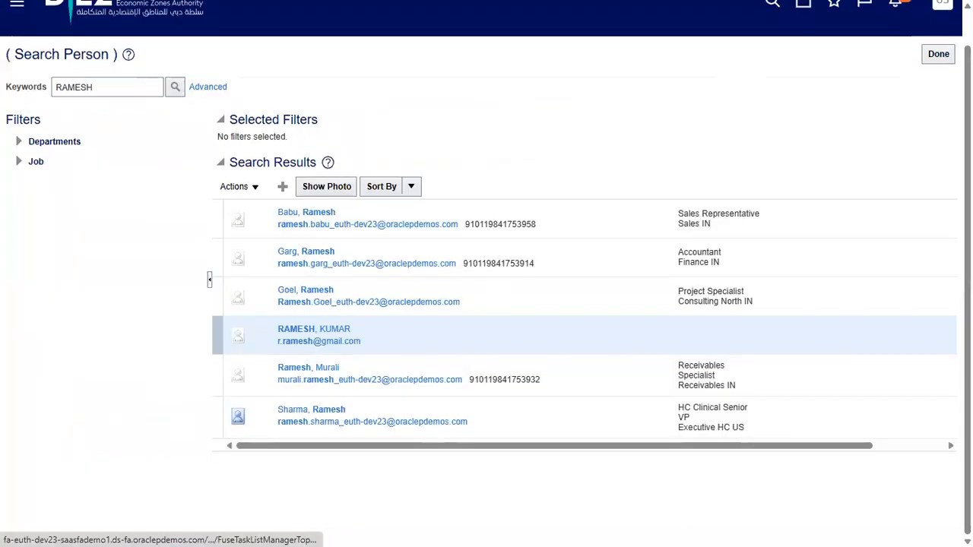
{"action": "scroll", "coordinate": [944, 46], "scroll_direction": "up", "scroll_amount": 1}
{"action": "left_click", "coordinate": [944, 44]}
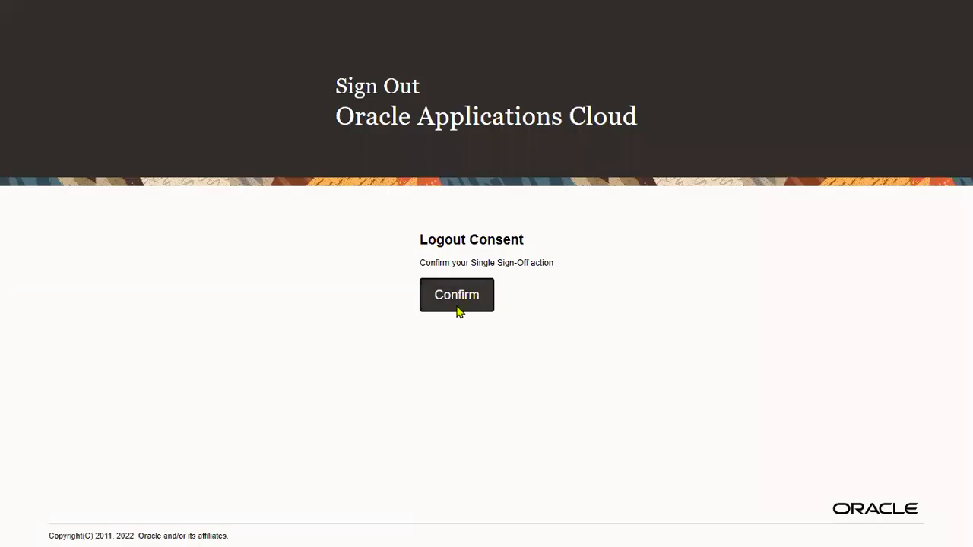
Sign out and sign back in with a different saved user account from the suggestions
{"action": "left_click", "coordinate": [458, 310]}
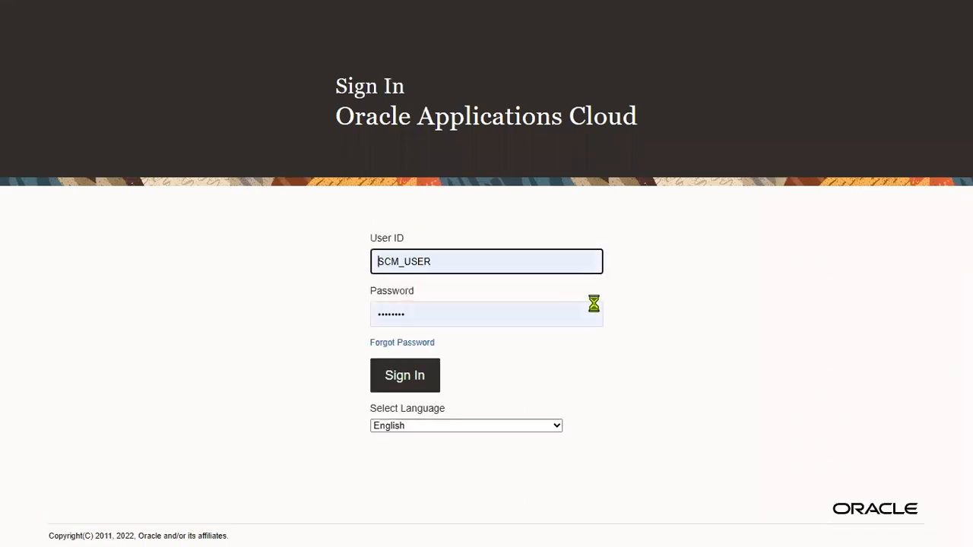
{"action": "double_click", "coordinate": [459, 261]}
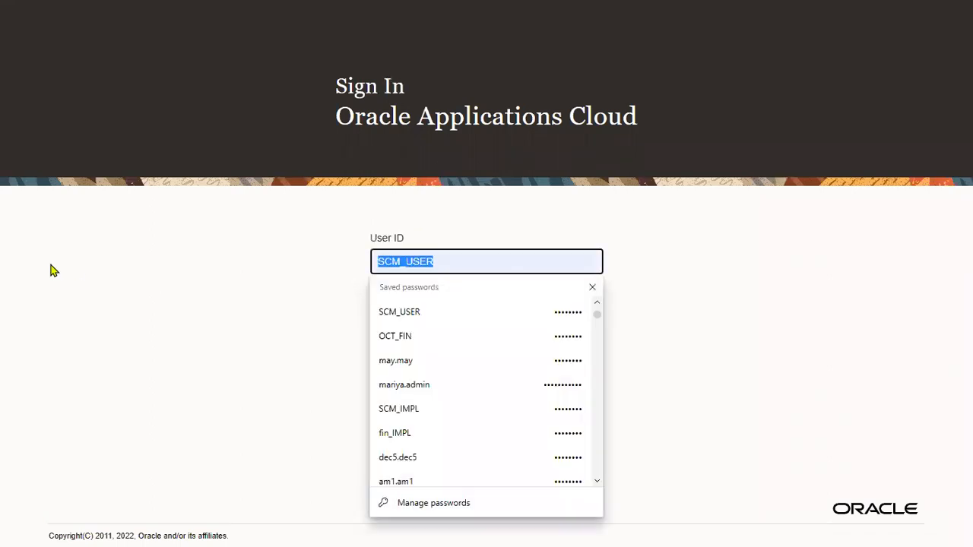
{"action": "type", "text": "ra"}
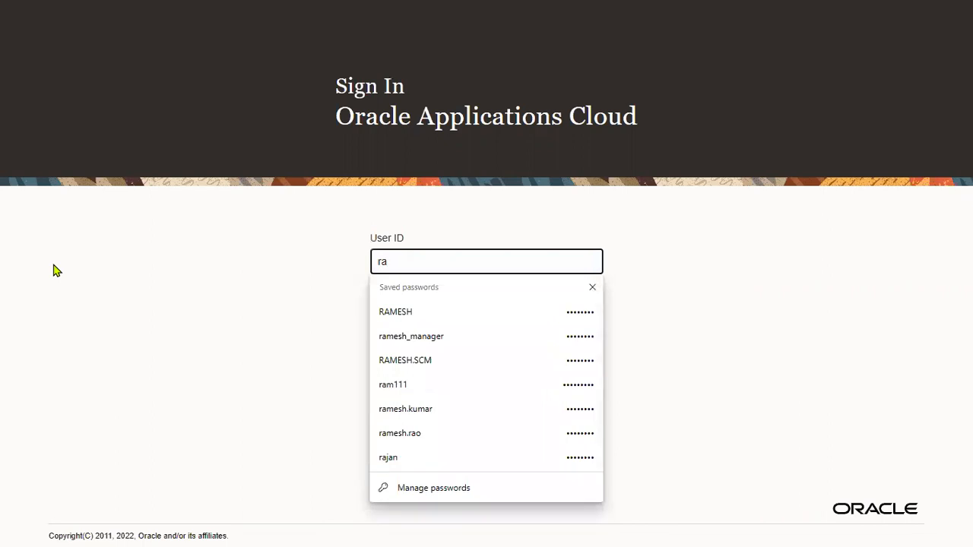
{"action": "left_click", "coordinate": [387, 313]}
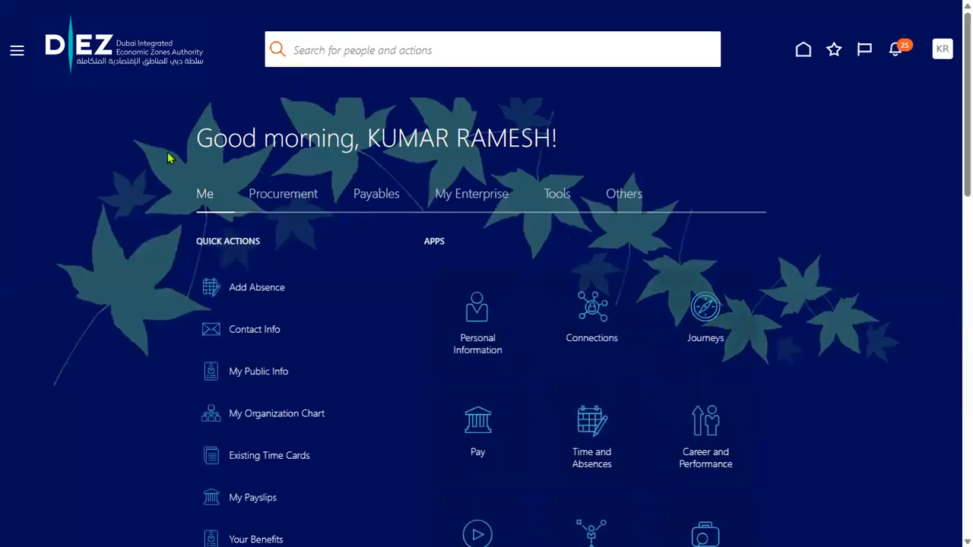
Expand Payables in the Navigator, then switch back to the Notepad++ task plan
{"action": "left_click", "coordinate": [16, 53]}
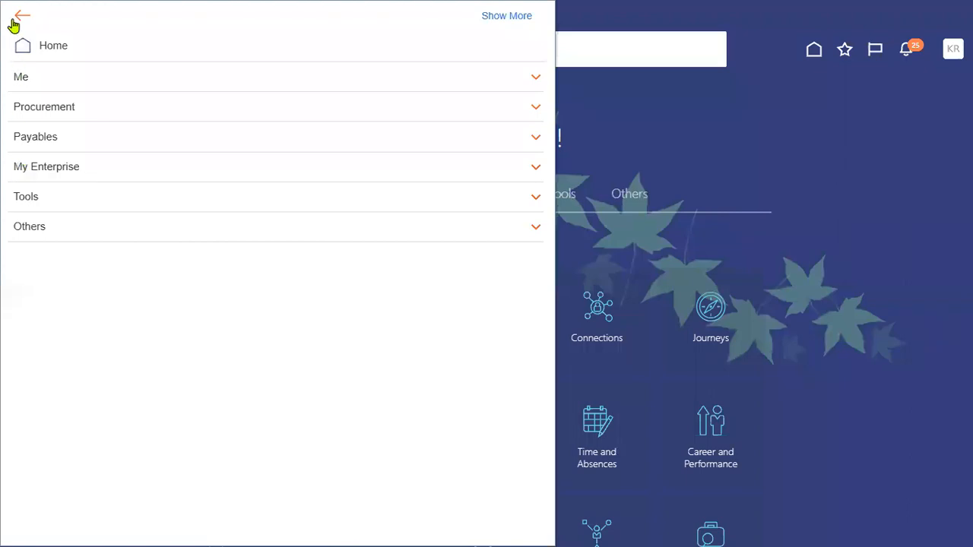
{"action": "left_click", "coordinate": [26, 142]}
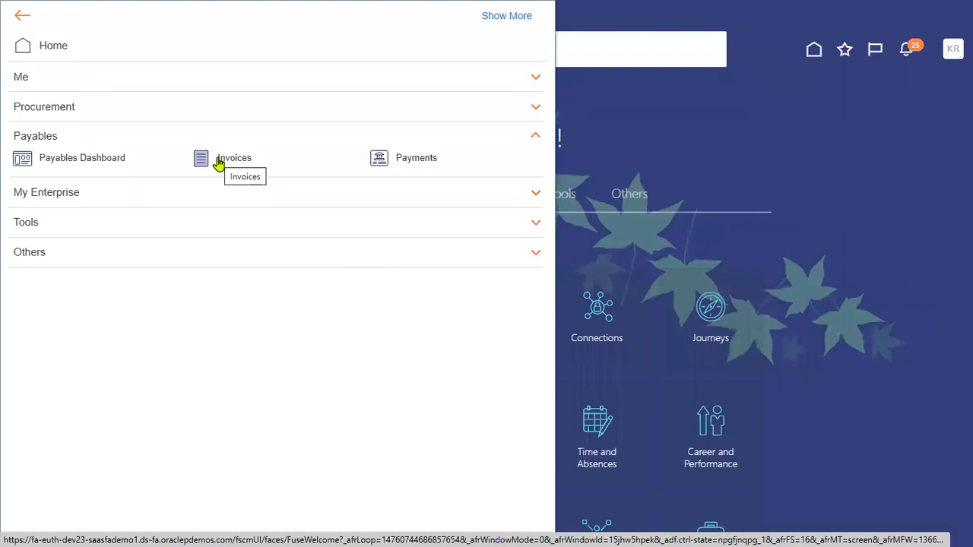
{"action": "key", "text": "alt+Tab"}
Bookmark line 16, 'Create Invoice and Invoice Accounting Entries', and highlight its text
{"action": "left_click", "coordinate": [323, 199]}
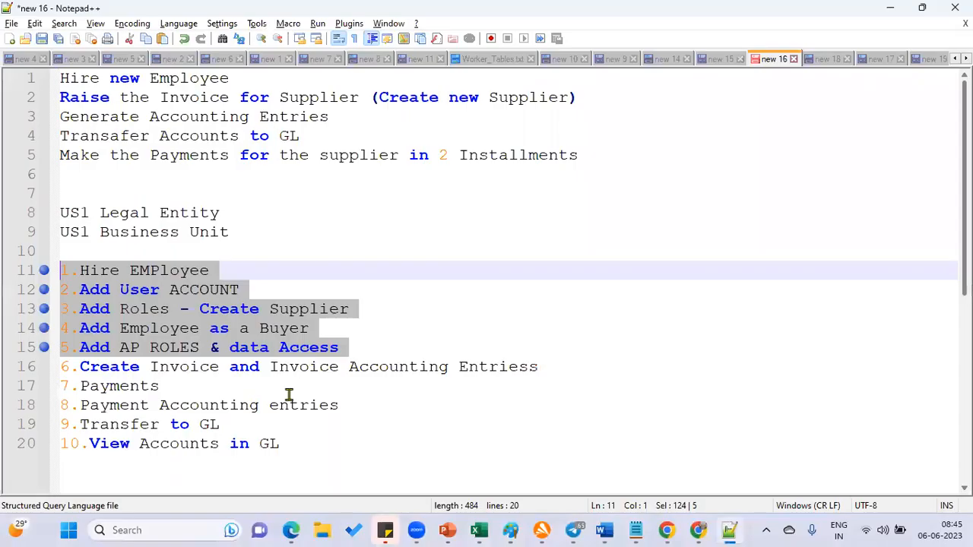
{"action": "left_click", "coordinate": [44, 367]}
{"action": "double_click", "coordinate": [67, 367]}
{"action": "left_click_drag", "start_coordinate": [68, 367], "coordinate": [261, 368]}
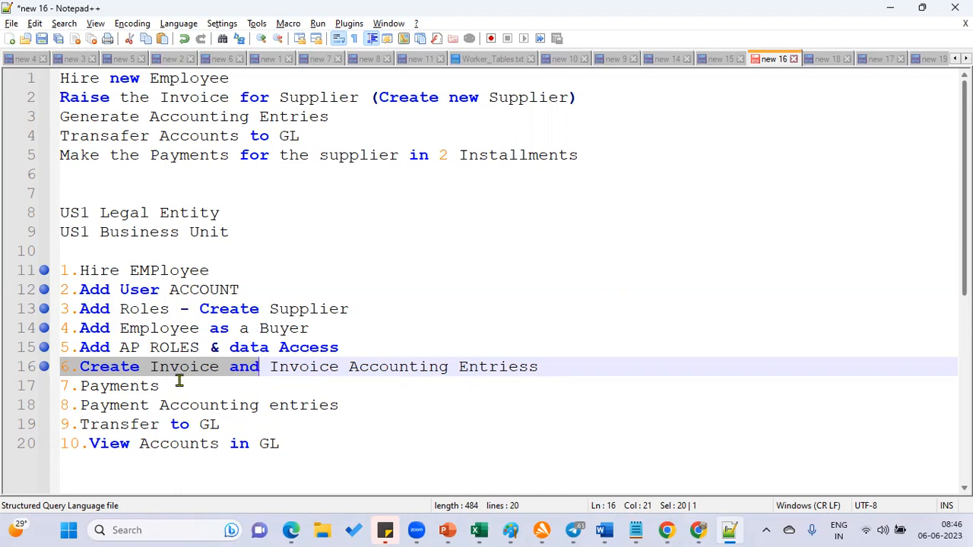
Back in the browser, go to Payables > Invoices from the Navigator
{"action": "key", "text": "alt+Tab"}
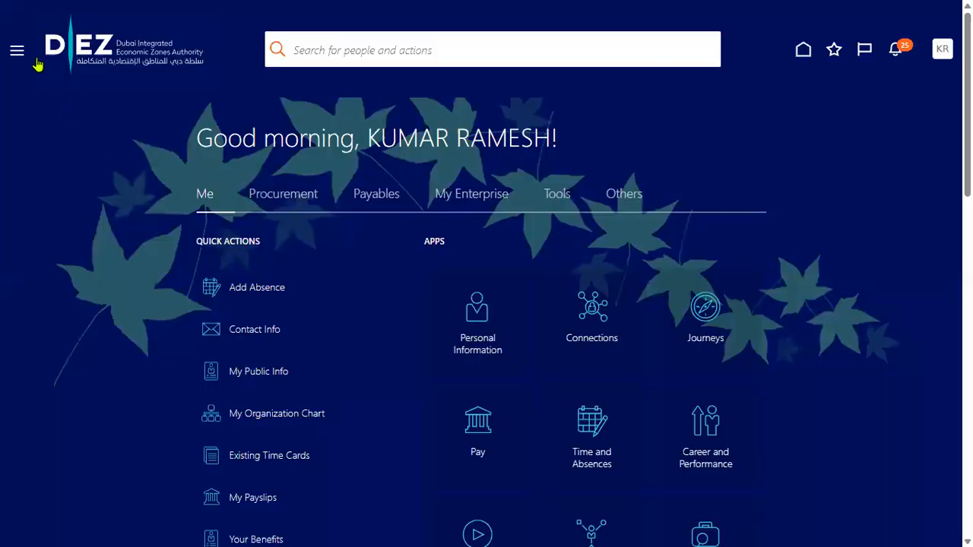
{"action": "left_click", "coordinate": [16, 50]}
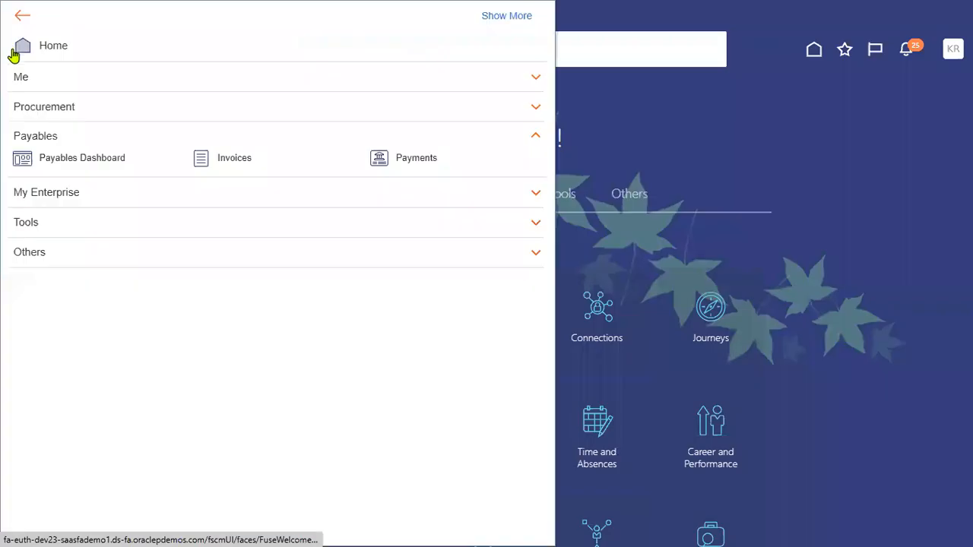
{"action": "left_click", "coordinate": [224, 165]}
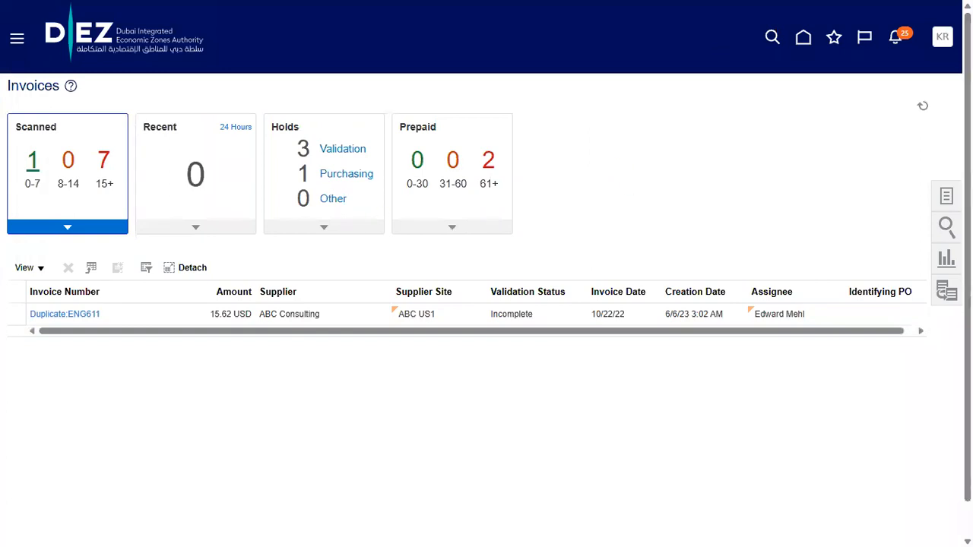
From the Invoices task list, choose Create Invoice
{"action": "left_click", "coordinate": [946, 196]}
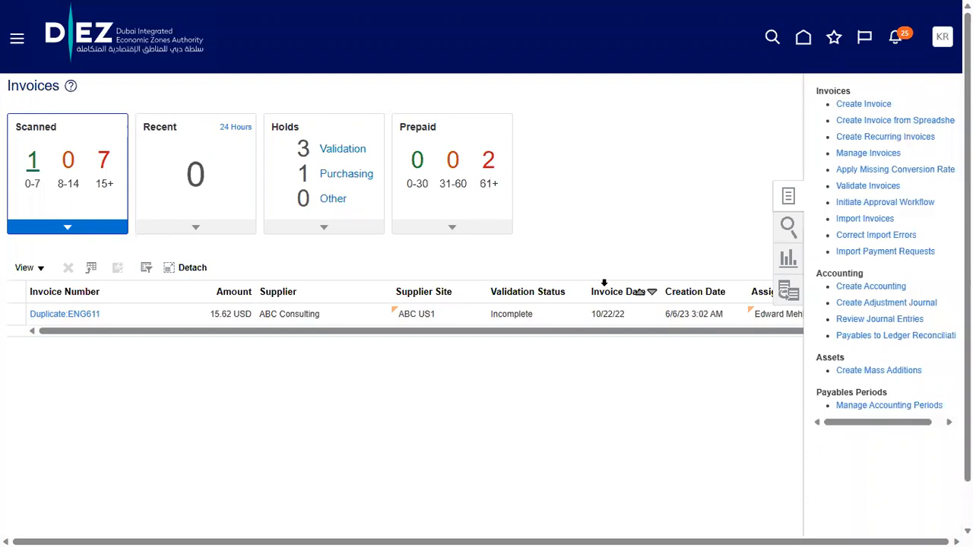
{"action": "left_click", "coordinate": [858, 104]}
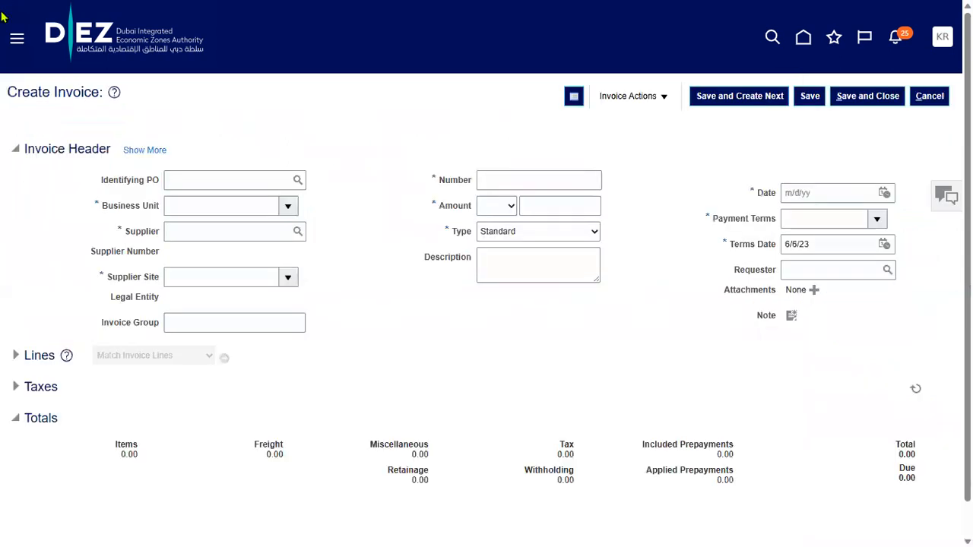
Set business unit US1 Business Unit and supplier IBM Corporation USA on the new invoice
{"action": "left_click", "coordinate": [209, 211]}
{"action": "type", "text": "US1"}
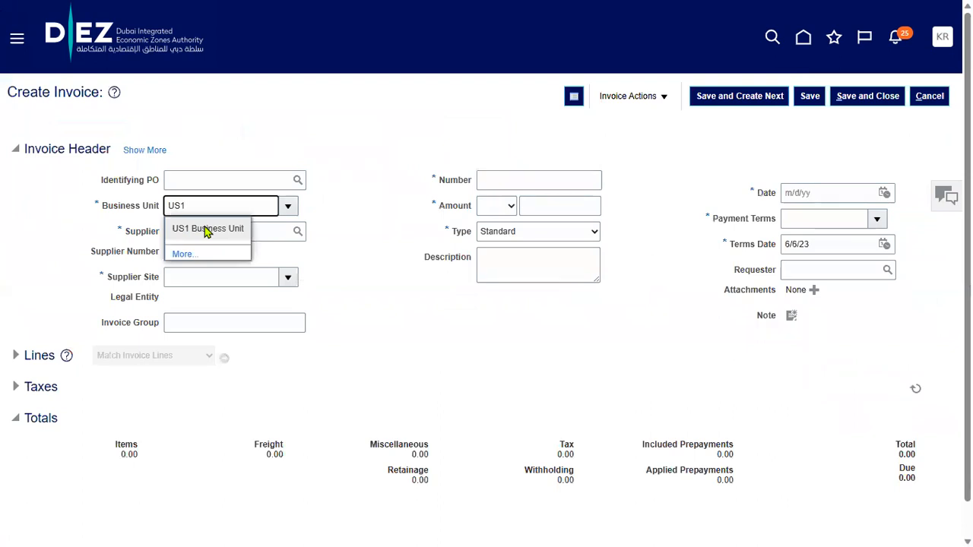
{"action": "left_click", "coordinate": [207, 230]}
{"action": "left_click", "coordinate": [204, 231]}
{"action": "type", "text": "IBM C"}
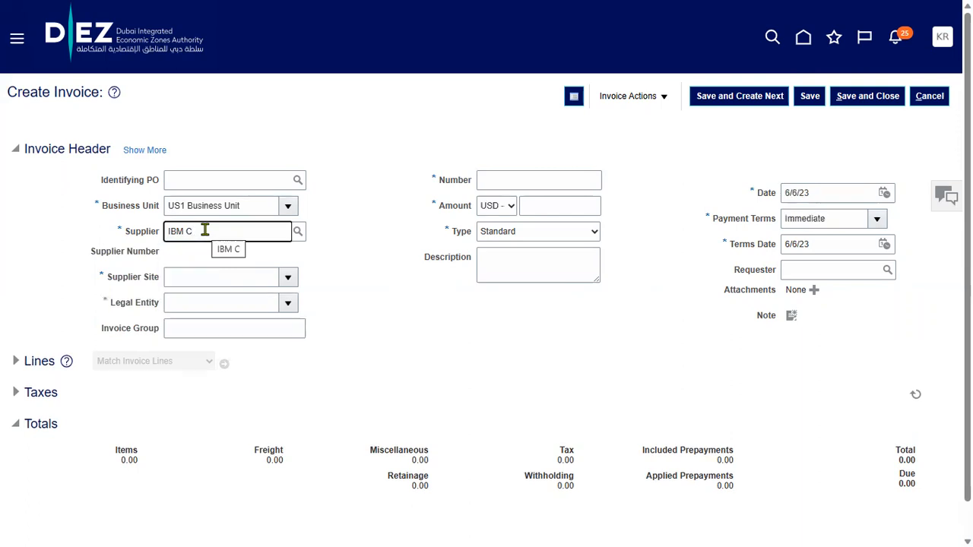
{"action": "type", "text": "o"}
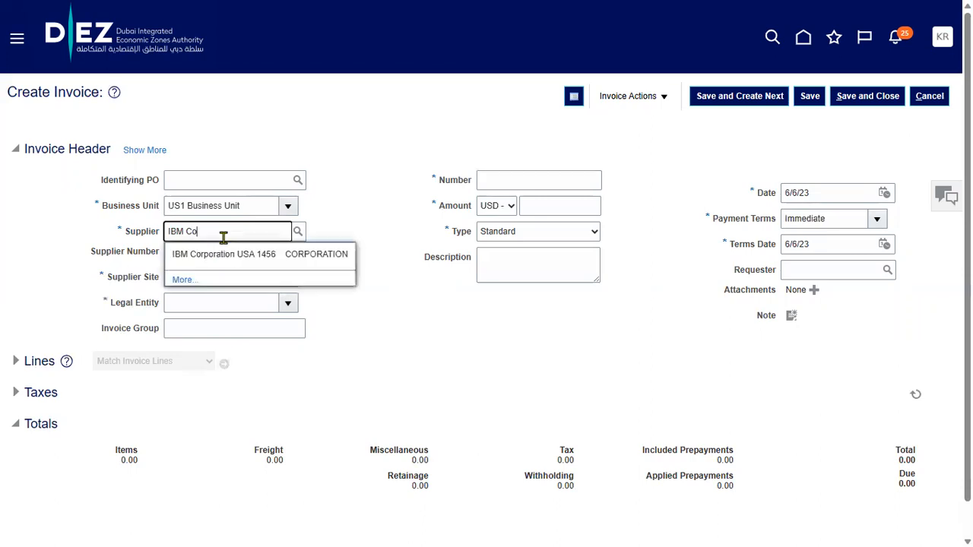
{"action": "left_click", "coordinate": [224, 256]}
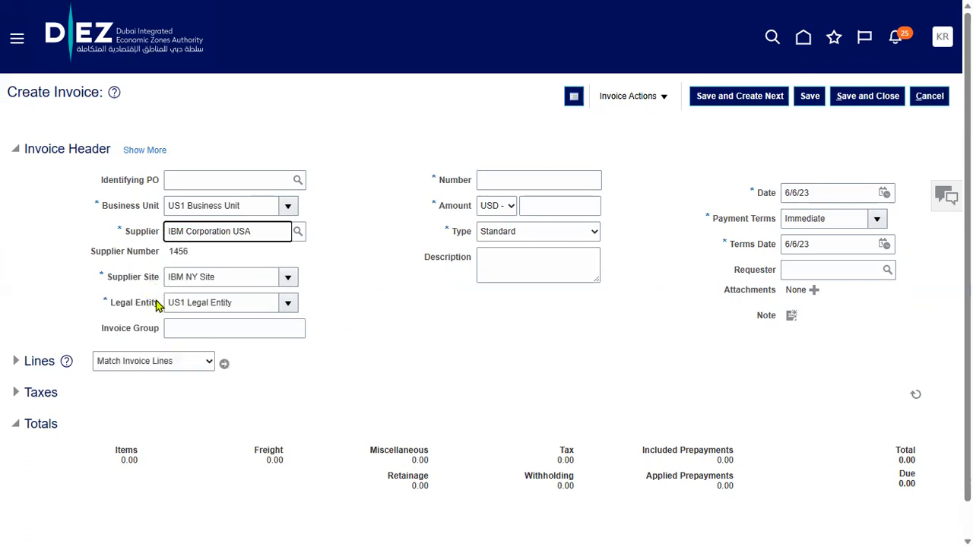
Enter invoice number IBM_1 and amount 1,000.00, keeping Standard as the invoice type
{"action": "left_click", "coordinate": [517, 181]}
{"action": "type", "text": "IBM-1"}
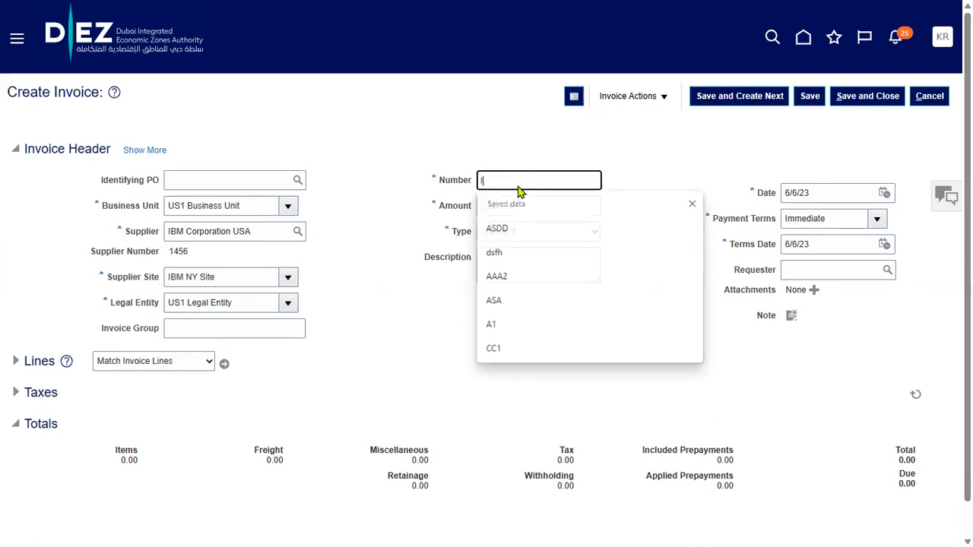
{"action": "key", "text": "BackSpace"}
{"action": "key", "text": "BackSpace"}
{"action": "type", "text": "_1"}
{"action": "key", "text": "Tab"}
{"action": "type", "text": "1000"}
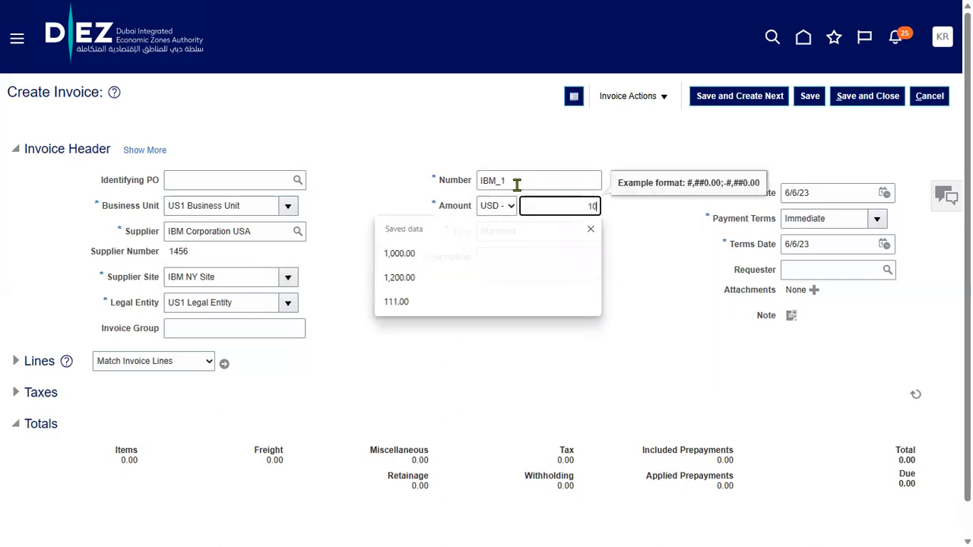
{"action": "left_click", "coordinate": [534, 307]}
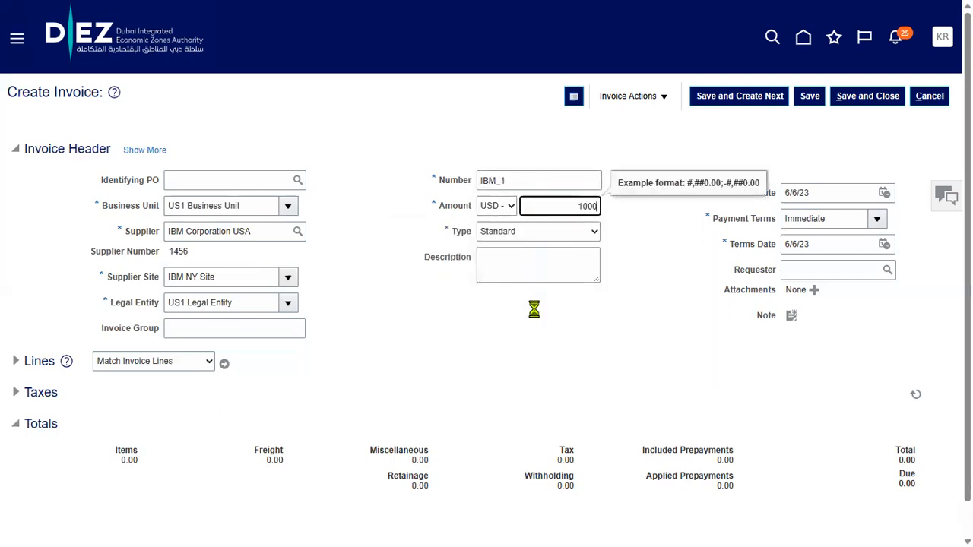
{"action": "left_click", "coordinate": [587, 238]}
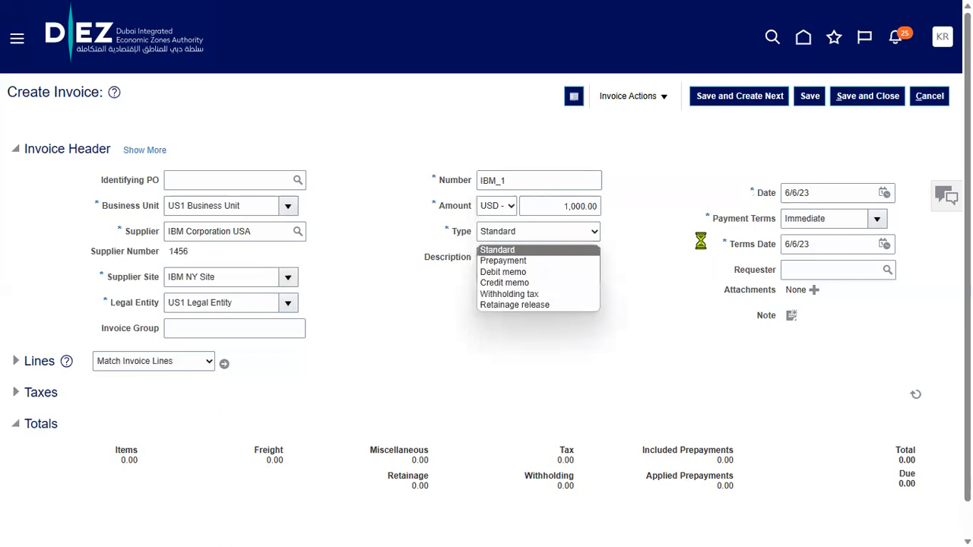
{"action": "left_click", "coordinate": [688, 251]}
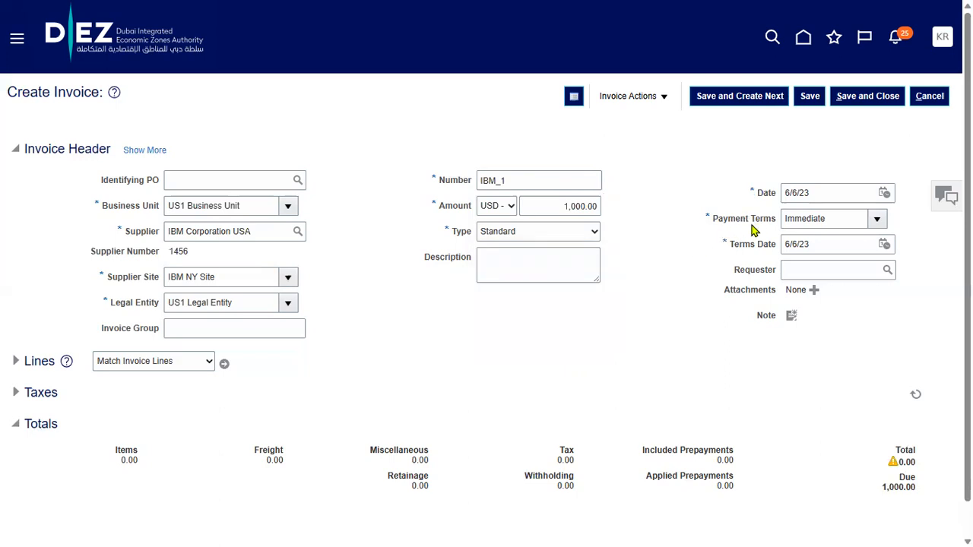
{"action": "left_click", "coordinate": [15, 362]}
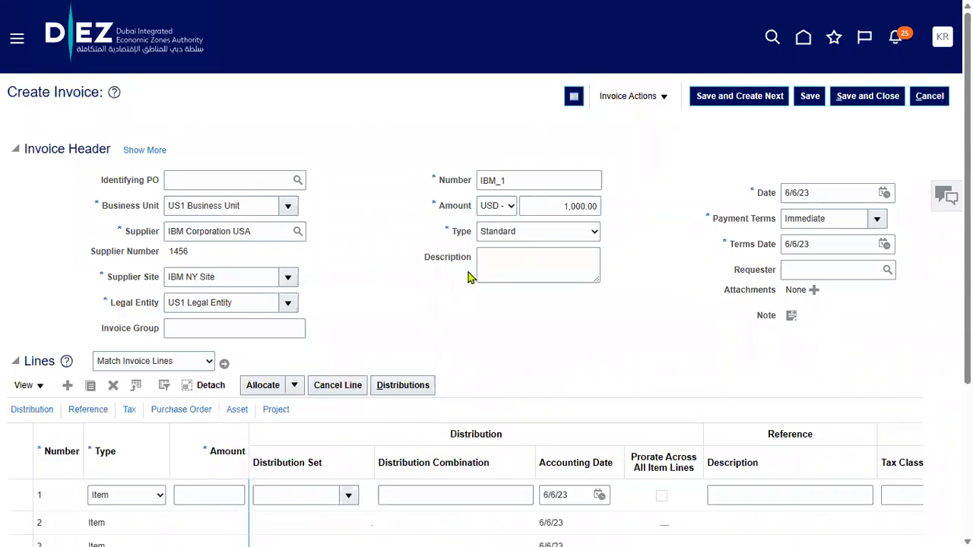
Give invoice line 1 an amount of 1000 and open its Distribution Combination chooser
{"action": "left_click", "coordinate": [217, 495]}
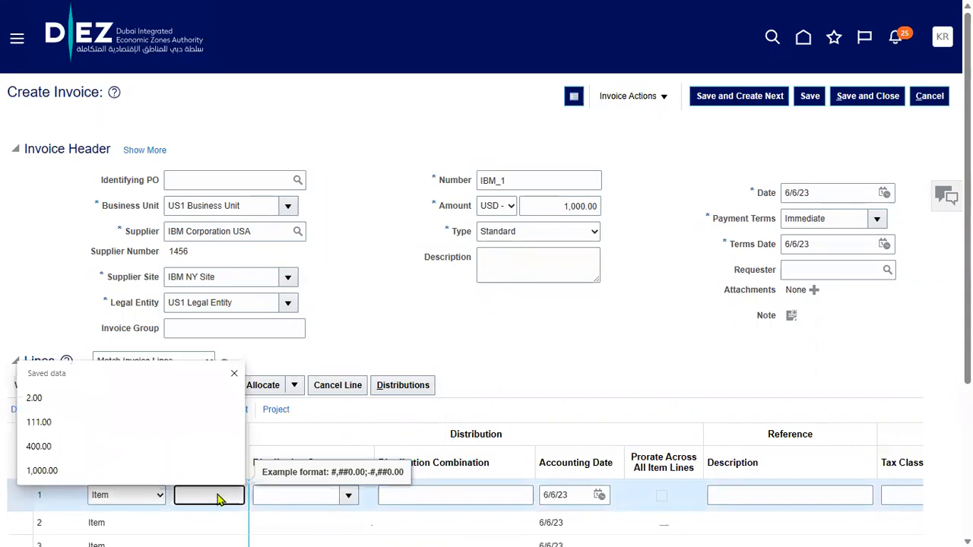
{"action": "type", "text": "1000"}
{"action": "key", "text": "Tab"}
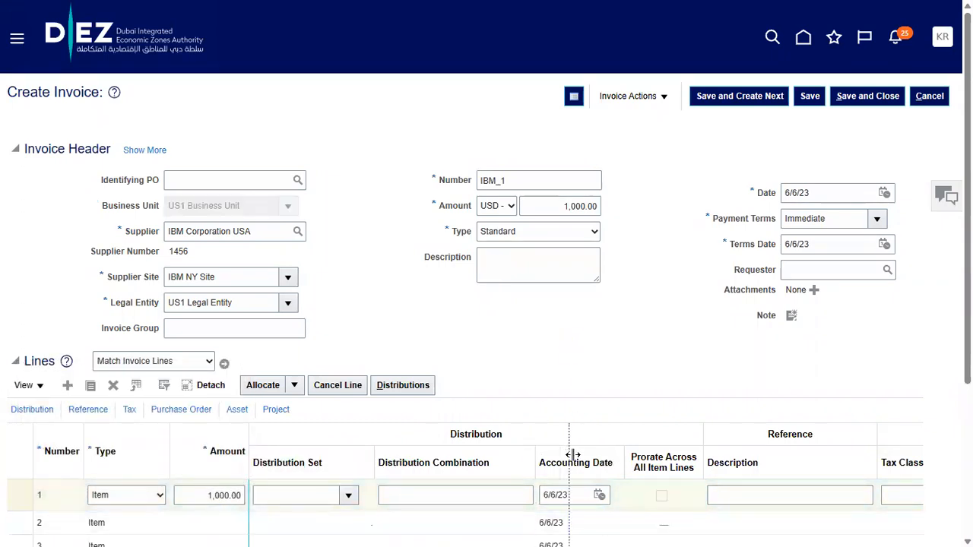
{"action": "left_click_drag", "start_coordinate": [572, 455], "coordinate": [576, 455]}
{"action": "left_click", "coordinate": [542, 494]}
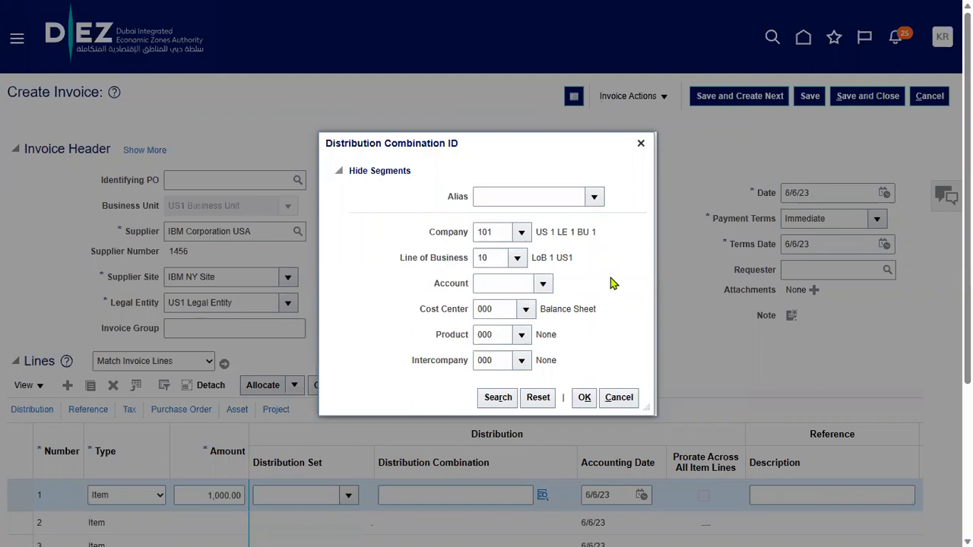
Choose account 11104 (HDFC Account) for line 1's distribution combination and confirm it
{"action": "left_click", "coordinate": [542, 284]}
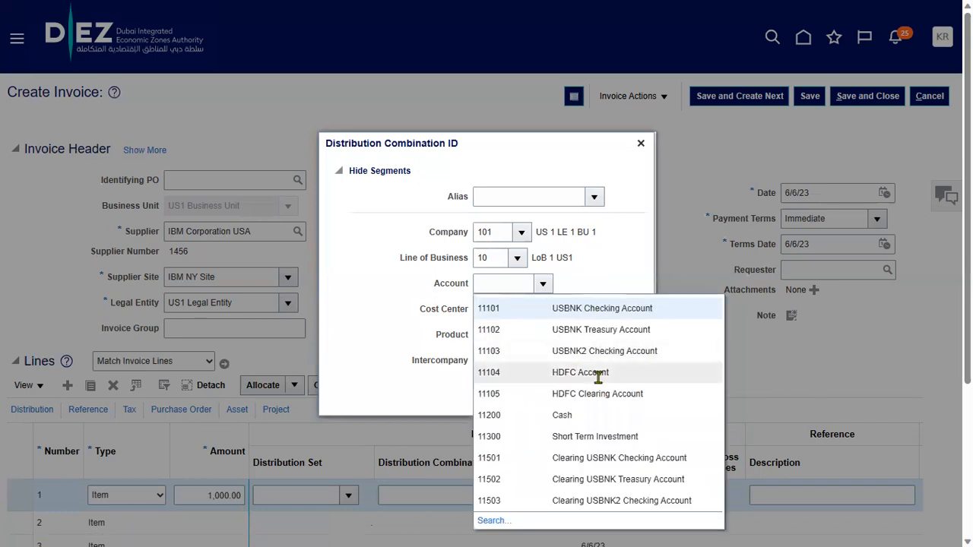
{"action": "left_click", "coordinate": [597, 374]}
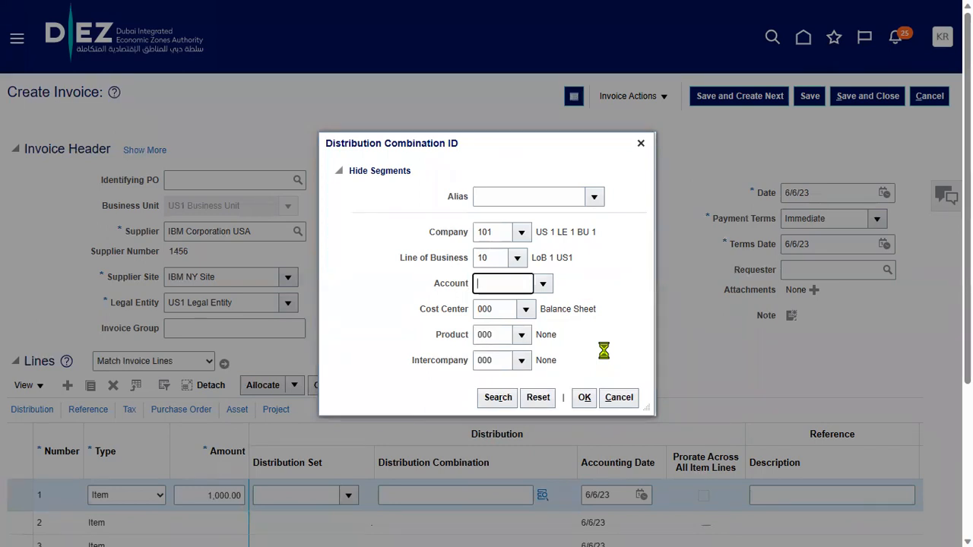
{"action": "type", "text": "11104"}
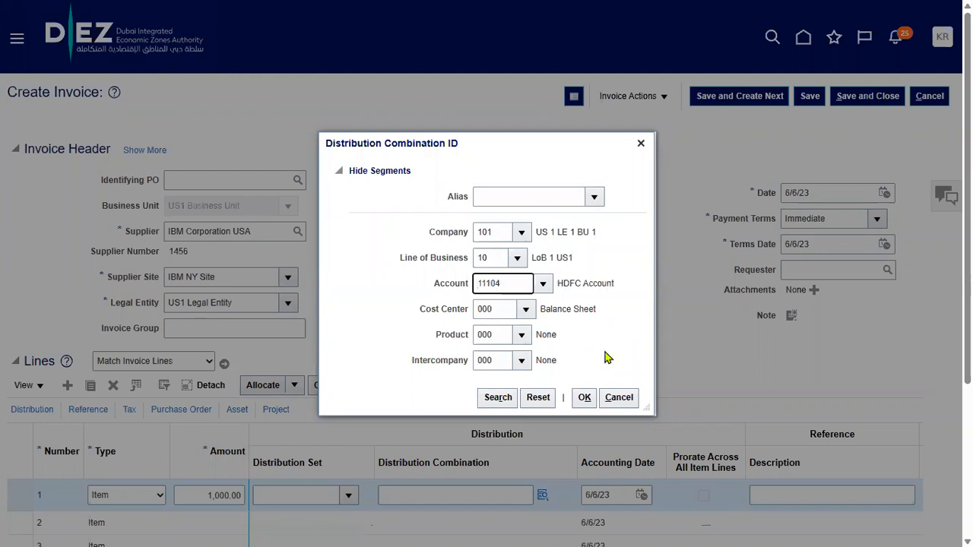
{"action": "left_click", "coordinate": [582, 401]}
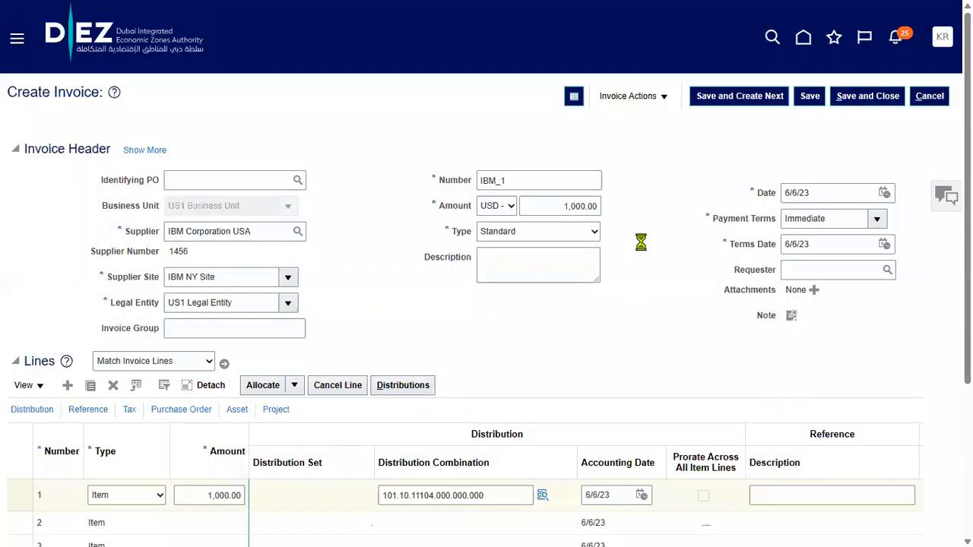
Save invoice IBM_1, then scroll down to the lines and back up to the header
{"action": "left_click", "coordinate": [810, 97]}
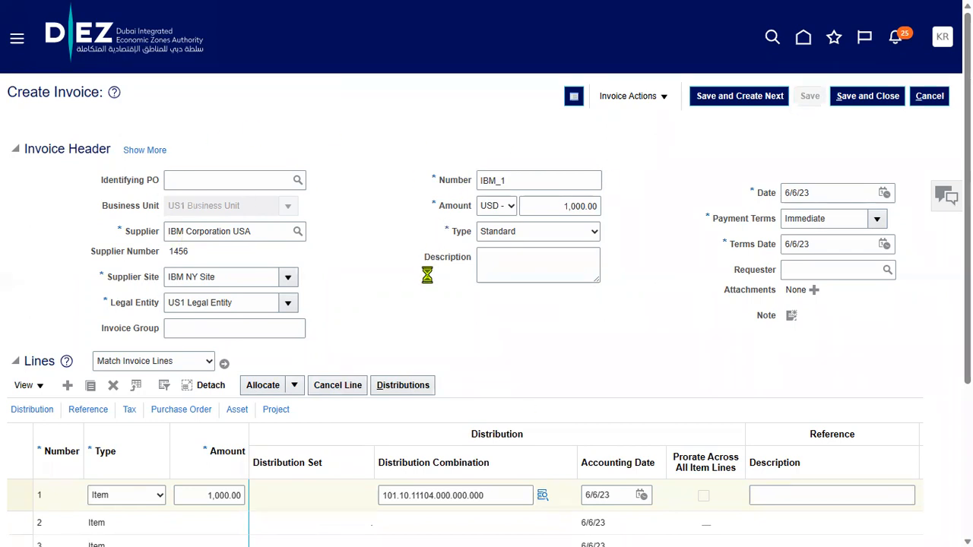
{"action": "scroll", "coordinate": [408, 284], "scroll_direction": "down", "scroll_amount": 2}
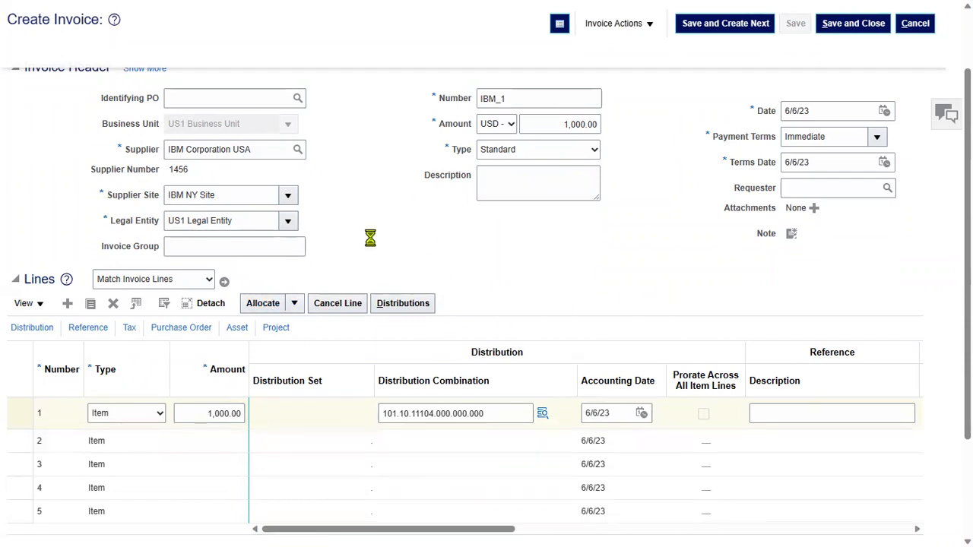
{"action": "scroll", "coordinate": [593, 272], "scroll_direction": "up", "scroll_amount": 2}
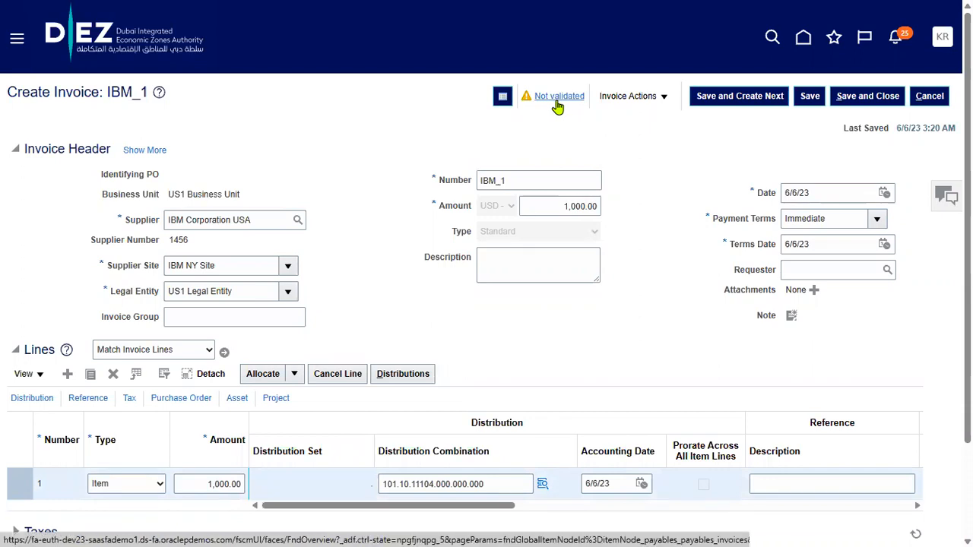
{"action": "left_click", "coordinate": [627, 104]}
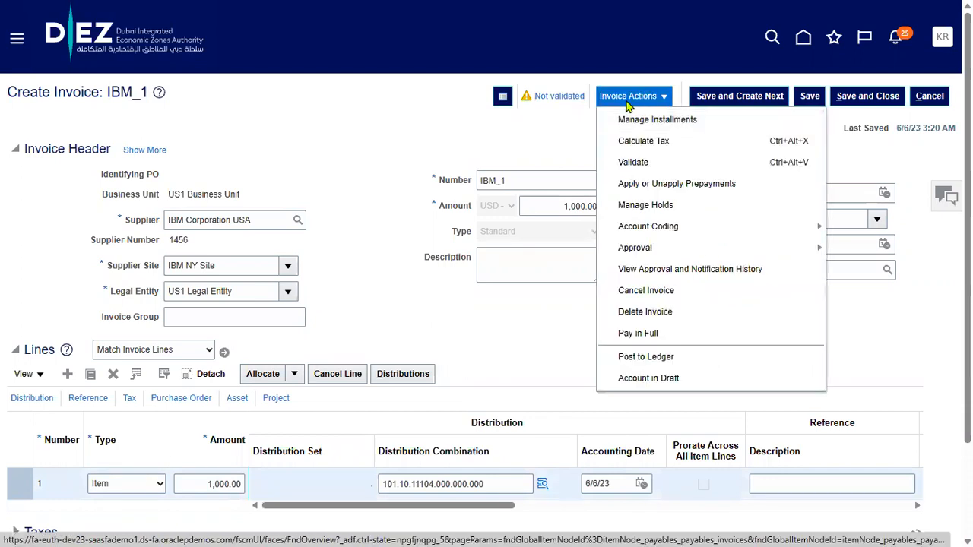
{"action": "left_click", "coordinate": [538, 130]}
{"action": "left_click", "coordinate": [547, 99]}
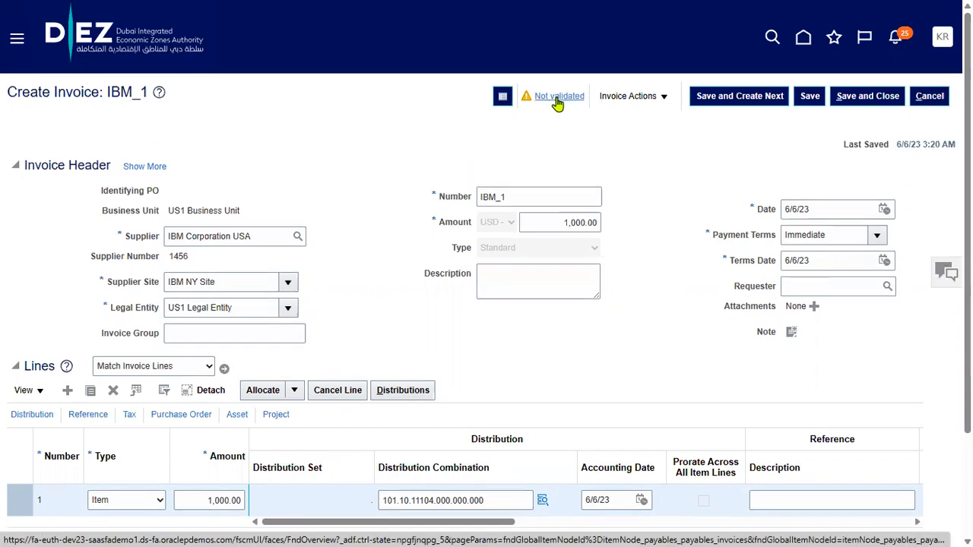
{"action": "left_click", "coordinate": [557, 98]}
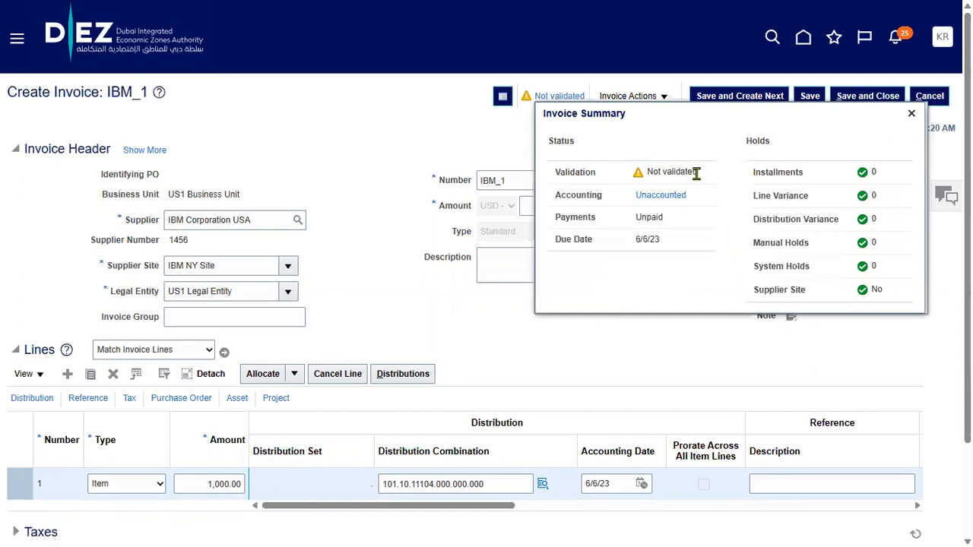
{"action": "left_click_drag", "start_coordinate": [555, 194], "coordinate": [606, 220]}
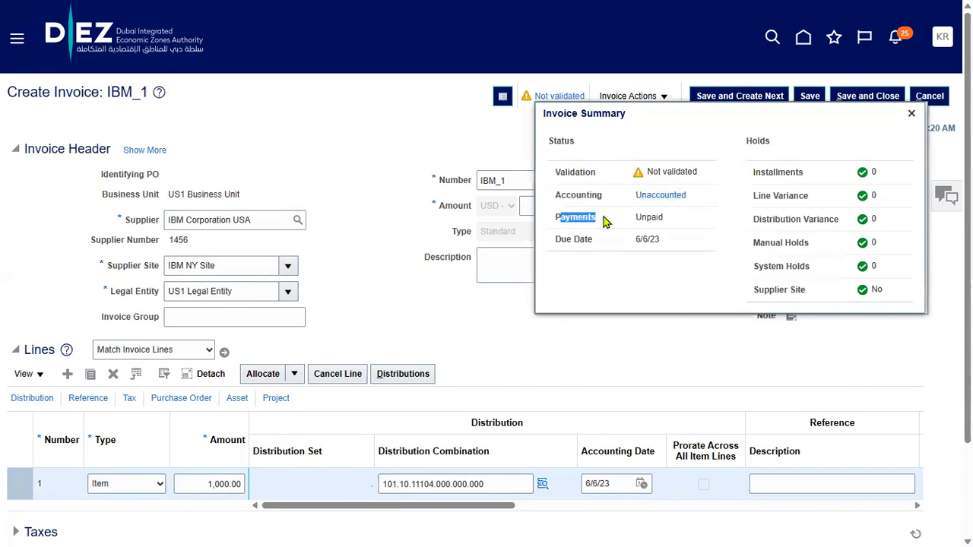
{"action": "left_click", "coordinate": [471, 148]}
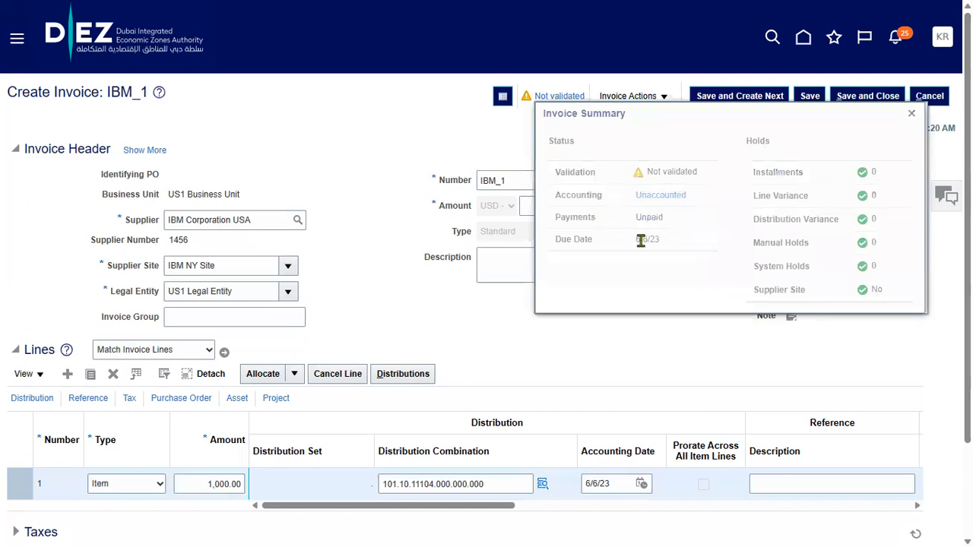
{"action": "left_click", "coordinate": [913, 114]}
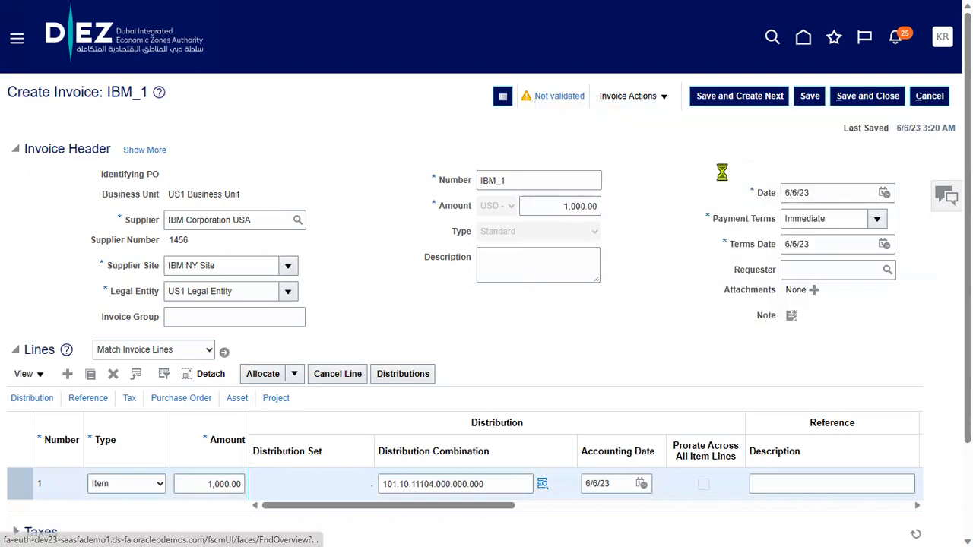
Validate invoice IBM_1 and view its summary: Needs revalidation with one line variance hold
{"action": "left_click", "coordinate": [634, 101]}
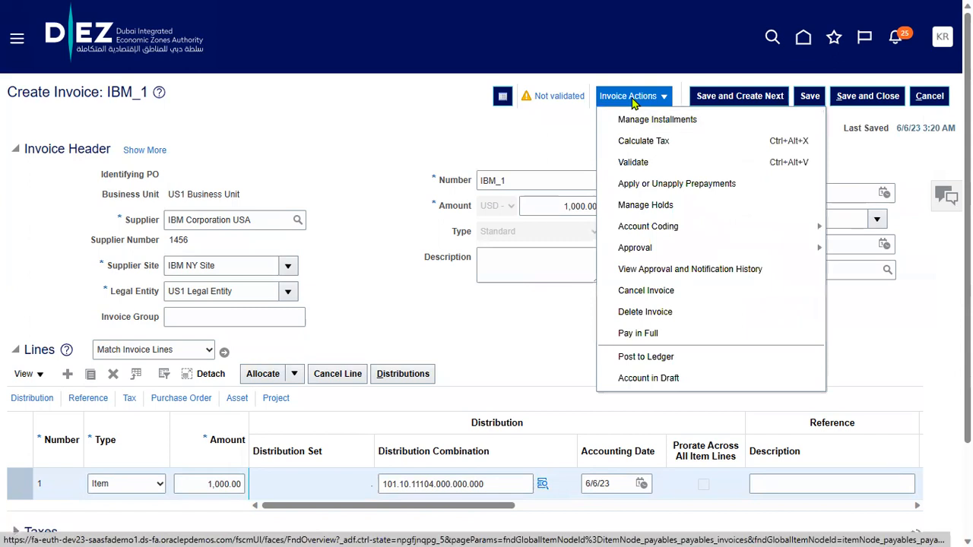
{"action": "left_click", "coordinate": [633, 163]}
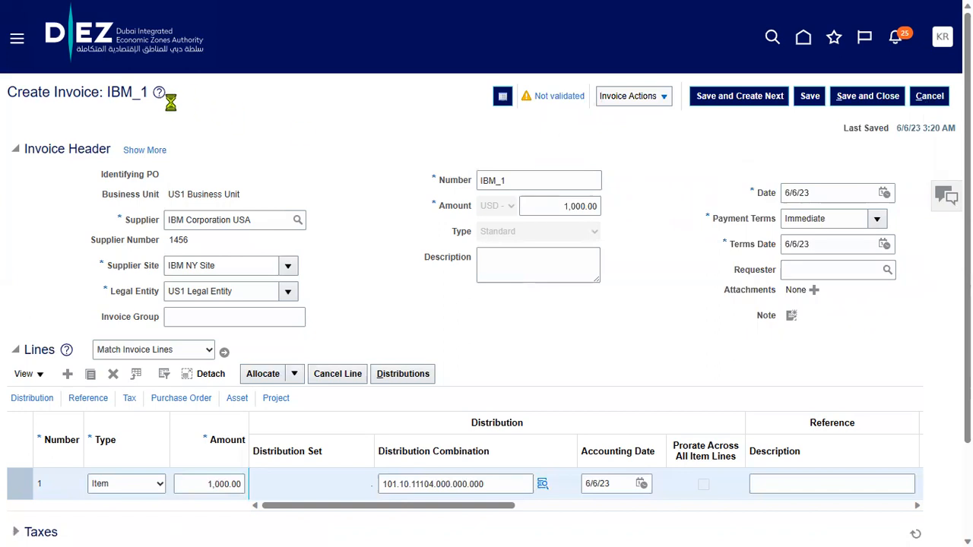
{"action": "left_click_drag", "start_coordinate": [106, 90], "coordinate": [148, 91]}
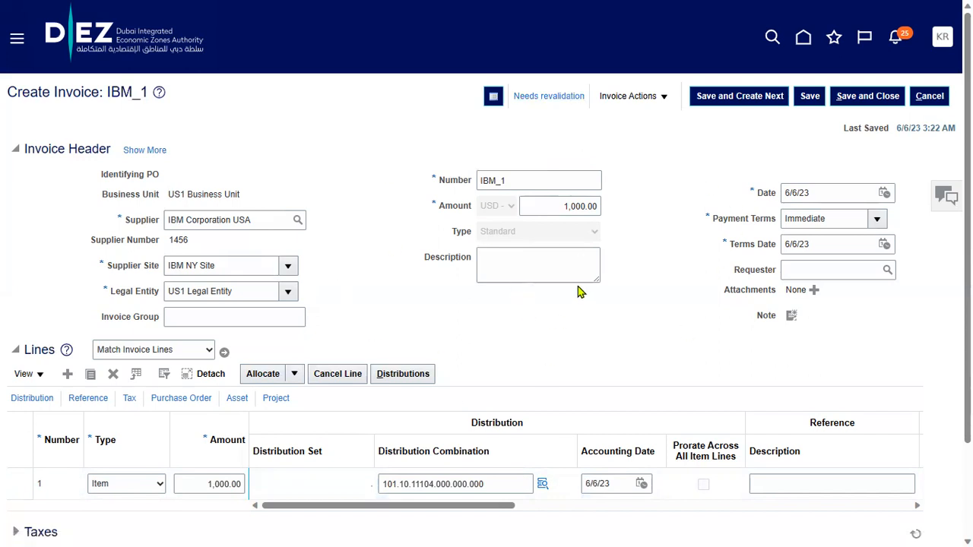
{"action": "left_click", "coordinate": [565, 99]}
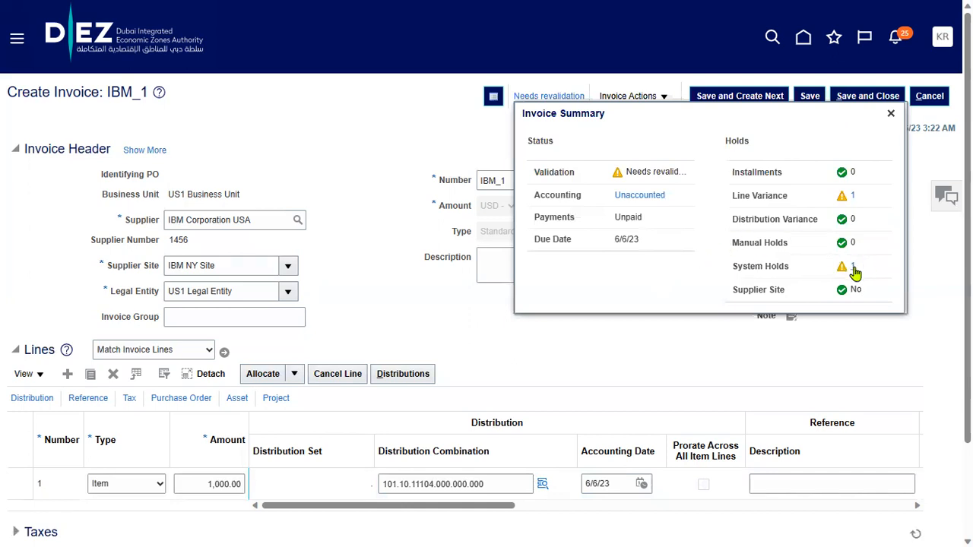
Inspect the system Line variance hold in Manage Holds and cancel without releasing it
{"action": "left_click", "coordinate": [853, 268]}
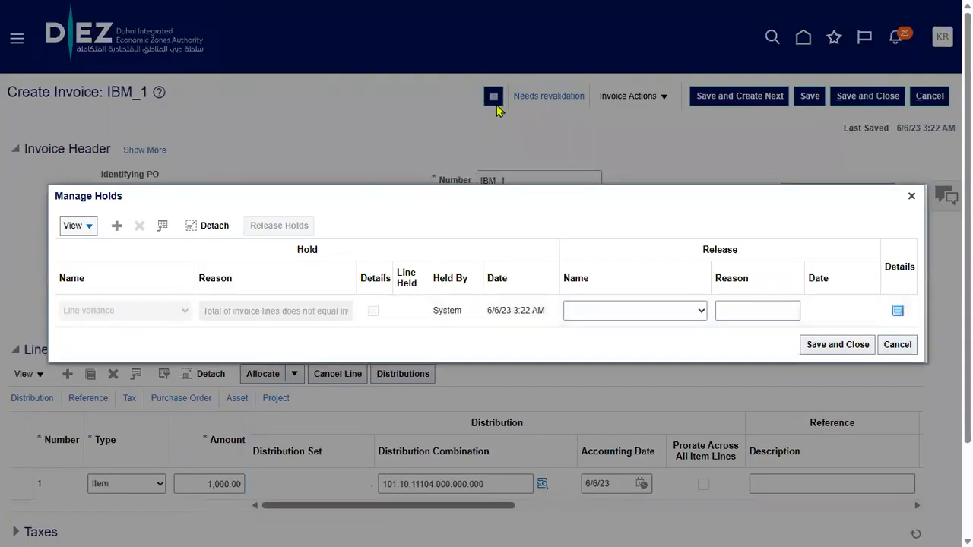
{"action": "left_click", "coordinate": [112, 313]}
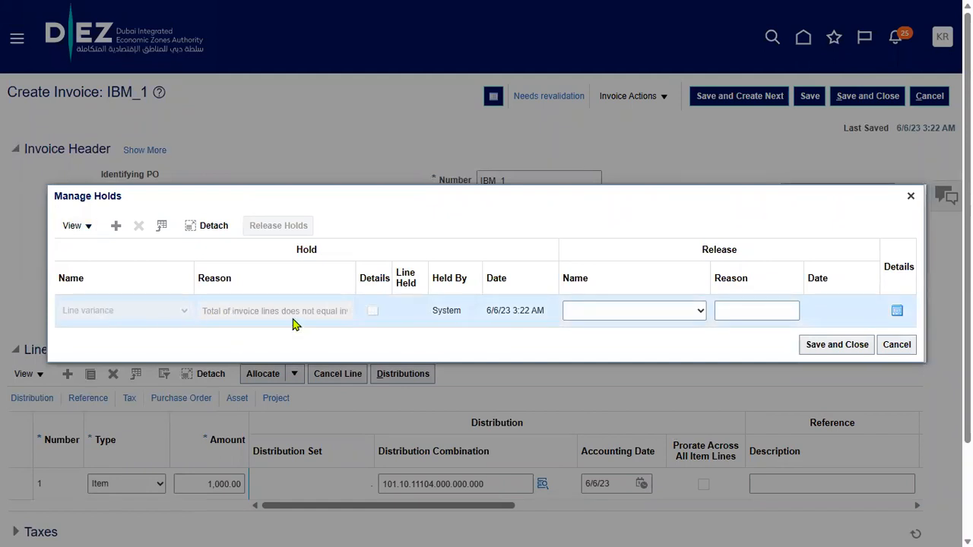
{"action": "left_click", "coordinate": [896, 344]}
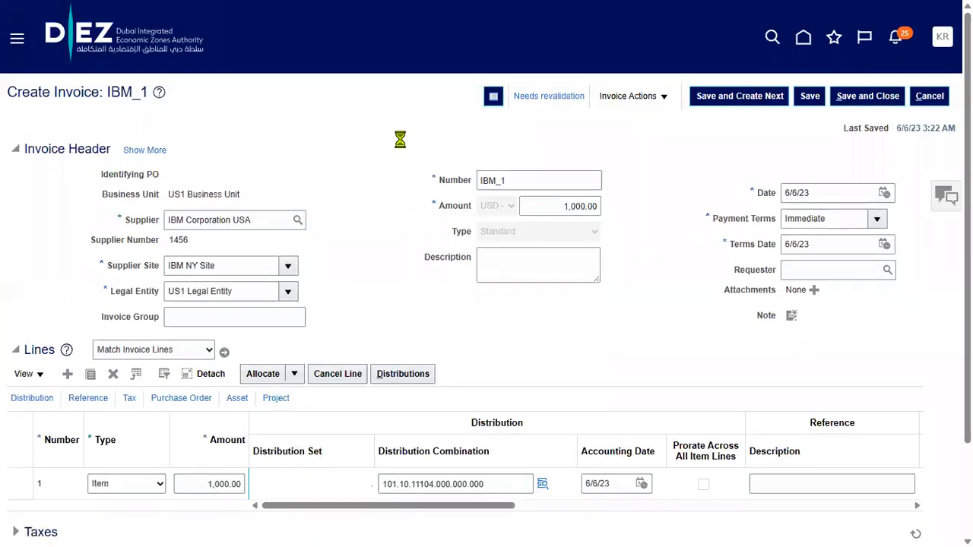
Review IBM_1's amounts: header 1,000.00, tax 90.00, invoice total 1,090.00
{"action": "left_click_drag", "start_coordinate": [550, 206], "coordinate": [628, 215]}
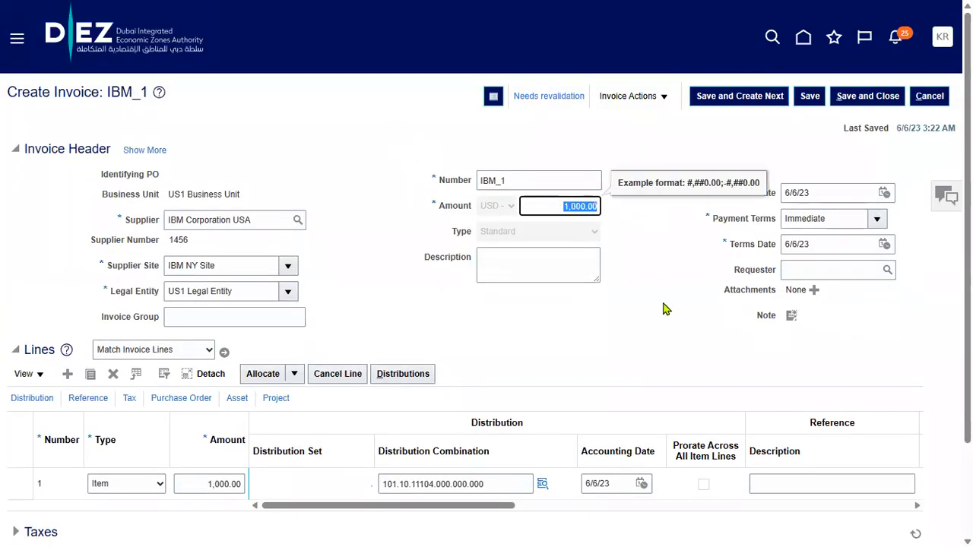
{"action": "scroll", "coordinate": [657, 303], "scroll_direction": "down", "scroll_amount": 2}
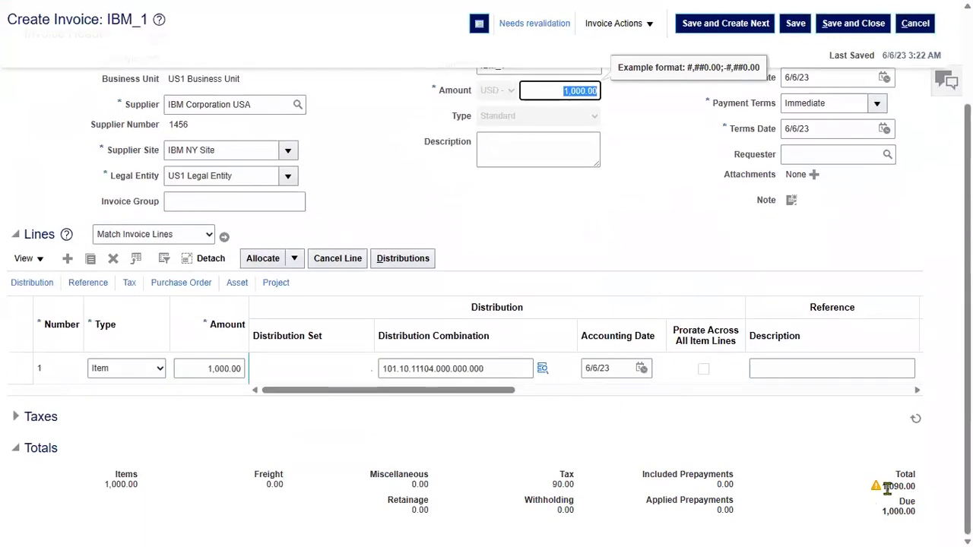
{"action": "left_click_drag", "start_coordinate": [880, 487], "coordinate": [921, 486]}
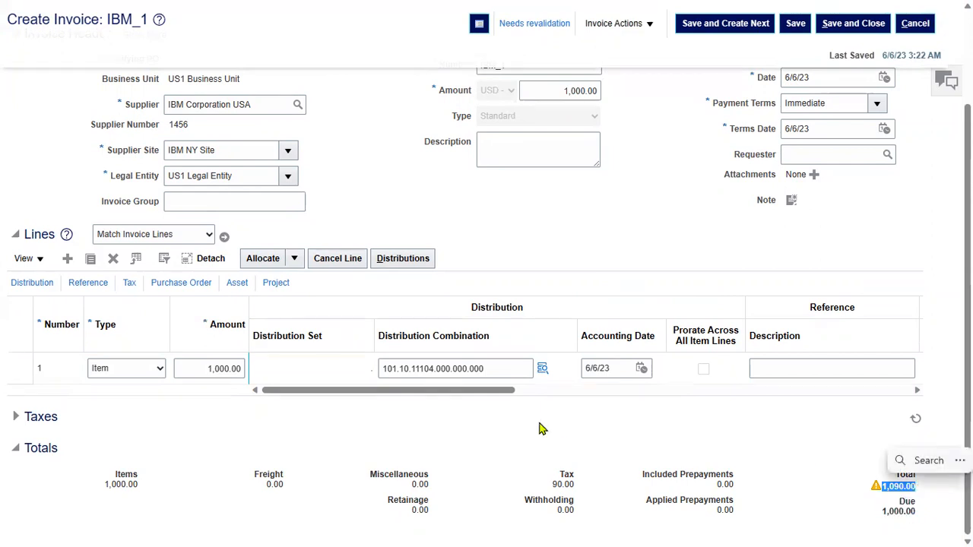
{"action": "left_click", "coordinate": [555, 484]}
{"action": "left_click_drag", "start_coordinate": [555, 484], "coordinate": [581, 491]}
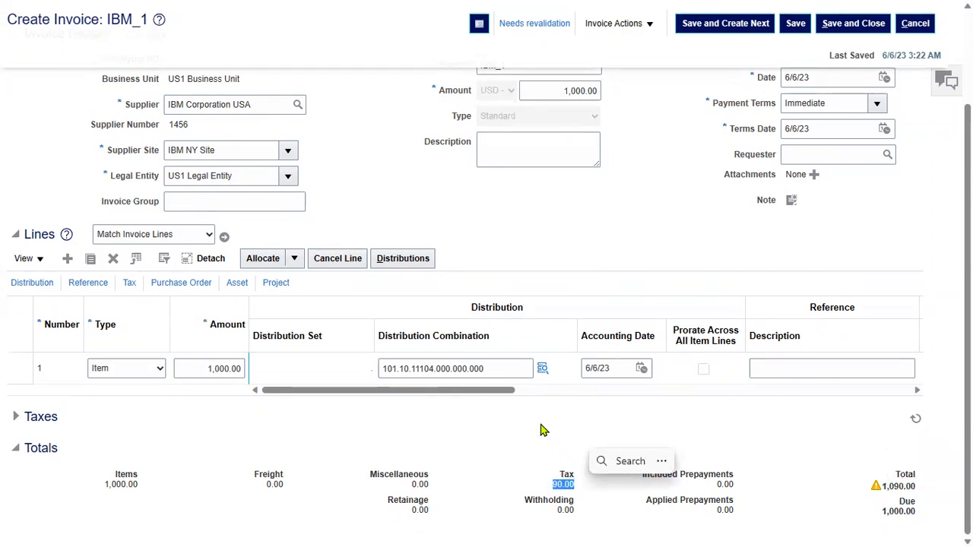
Expand the Taxes section and open the tax lines in Edit Transaction Taxes
{"action": "left_click", "coordinate": [17, 417]}
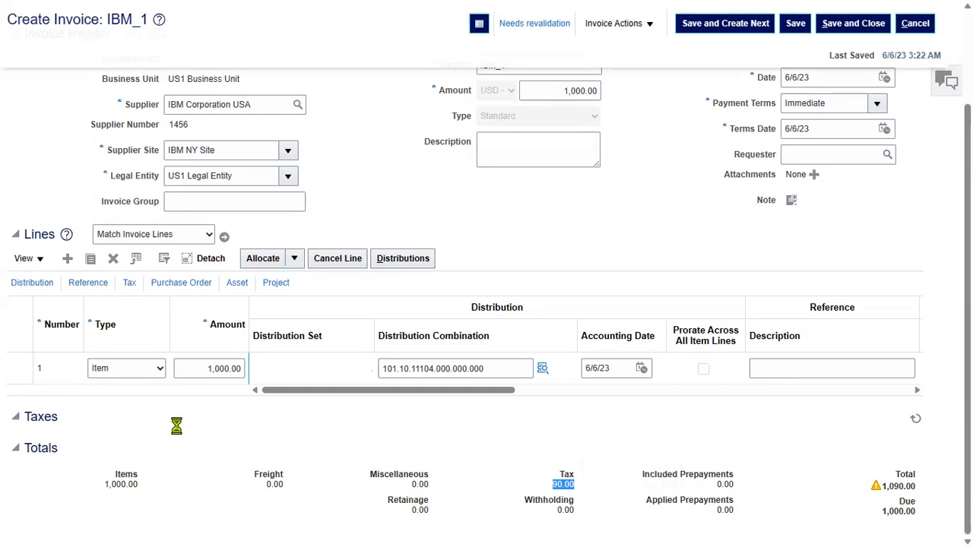
{"action": "left_click", "coordinate": [17, 418]}
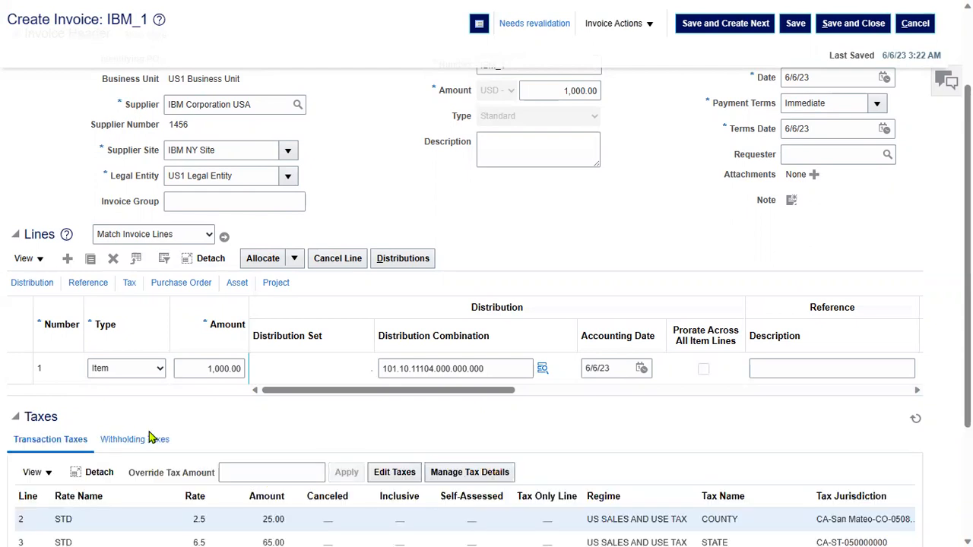
{"action": "scroll", "coordinate": [114, 437], "scroll_direction": "down", "scroll_amount": 3}
{"action": "left_click", "coordinate": [377, 311]}
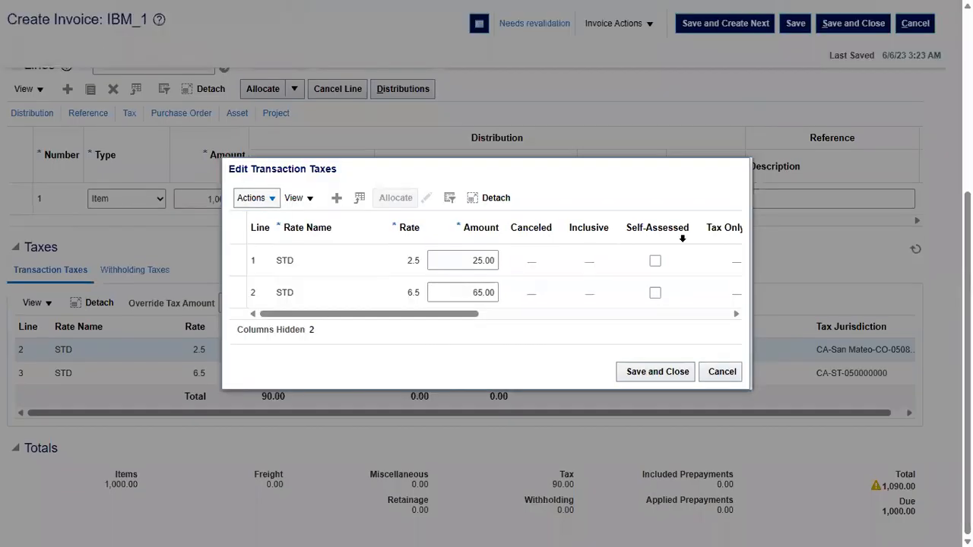
Zero both STD tax amounts (25.00 and 65.00) and re-save IBM_1 at 1,000.00
{"action": "left_click", "coordinate": [469, 258]}
{"action": "type", "text": "0"}
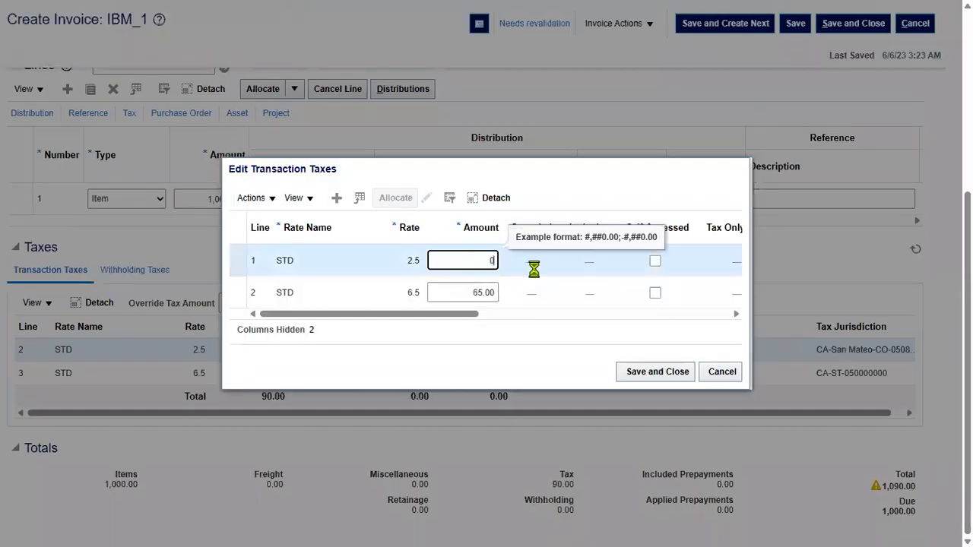
{"action": "left_click", "coordinate": [471, 292]}
{"action": "type", "text": "0"}
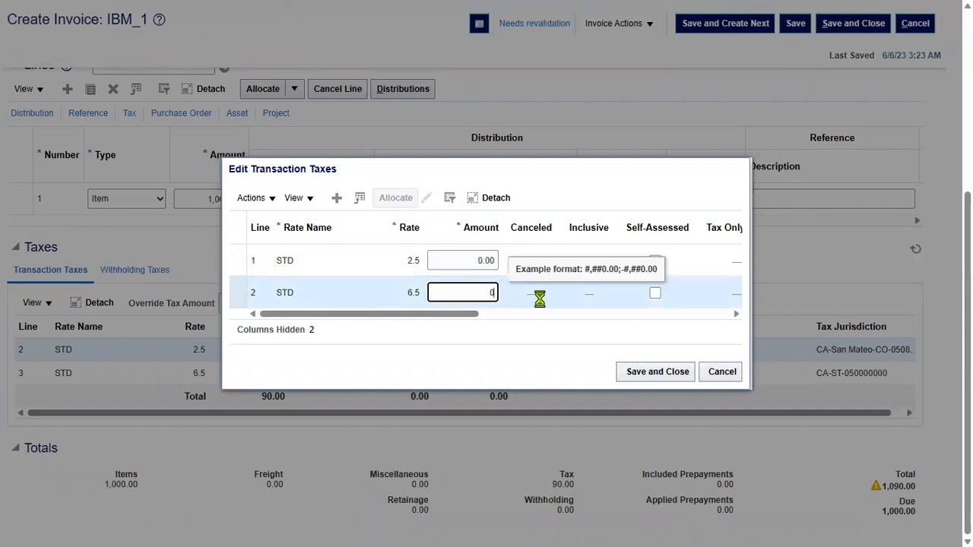
{"action": "left_click", "coordinate": [461, 258]}
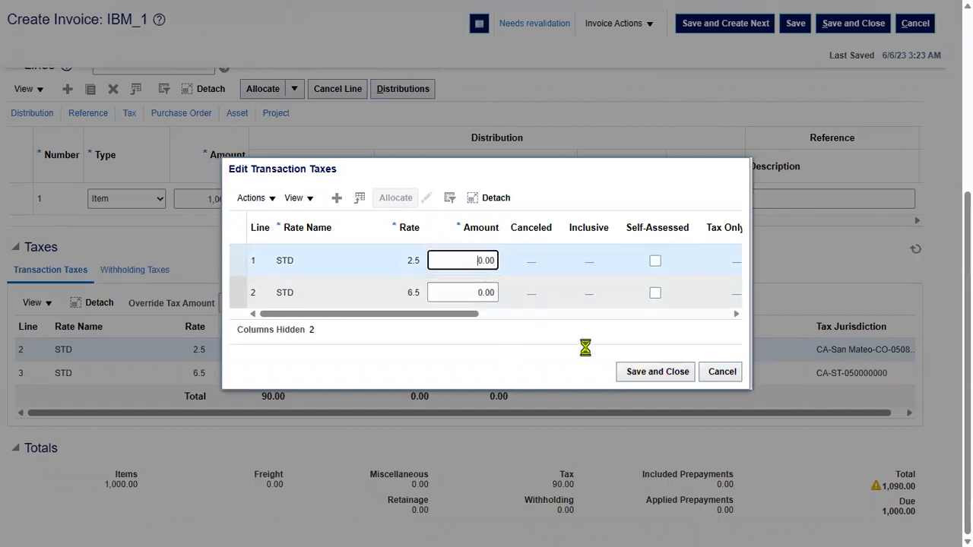
{"action": "left_click", "coordinate": [674, 370]}
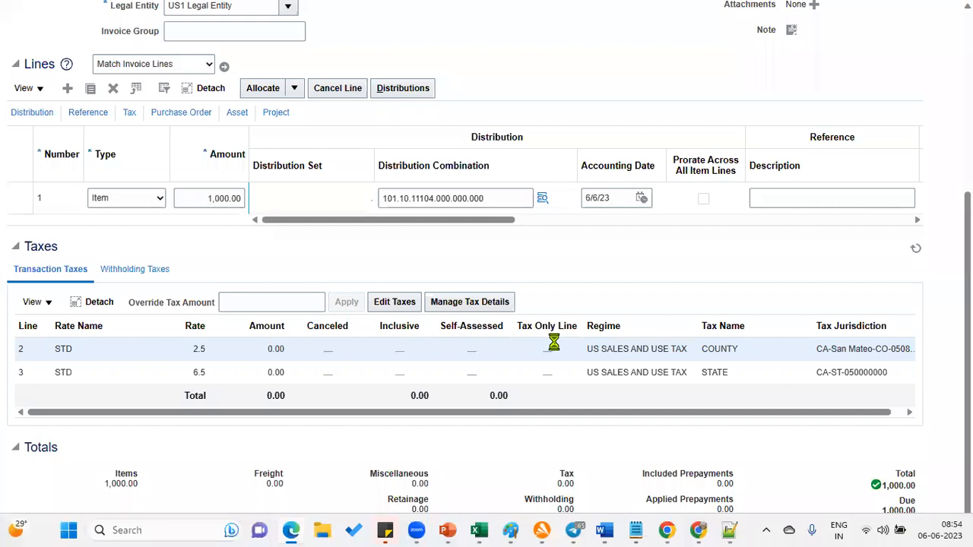
{"action": "scroll", "coordinate": [734, 220], "scroll_direction": "up", "scroll_amount": 5}
{"action": "left_click", "coordinate": [824, 95]}
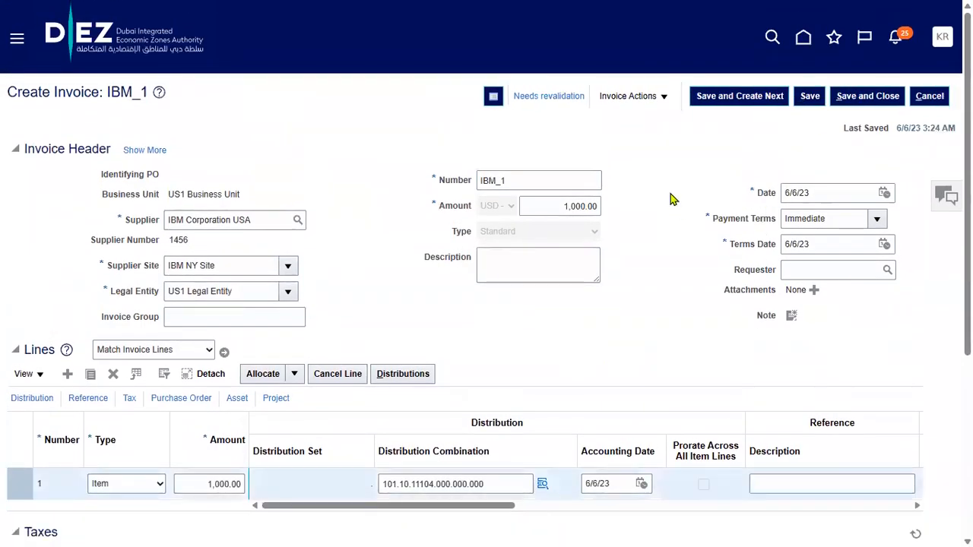
Revalidate IBM_1 and confirm its summary shows Validated, zero holds, Unaccounted and Unpaid
{"action": "left_click", "coordinate": [627, 97]}
{"action": "left_click", "coordinate": [628, 162]}
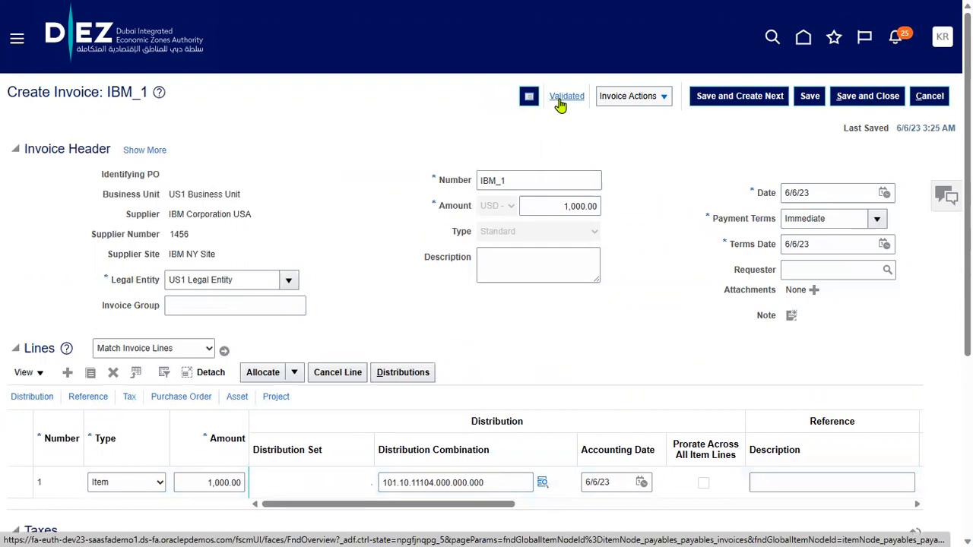
{"action": "left_click", "coordinate": [560, 104]}
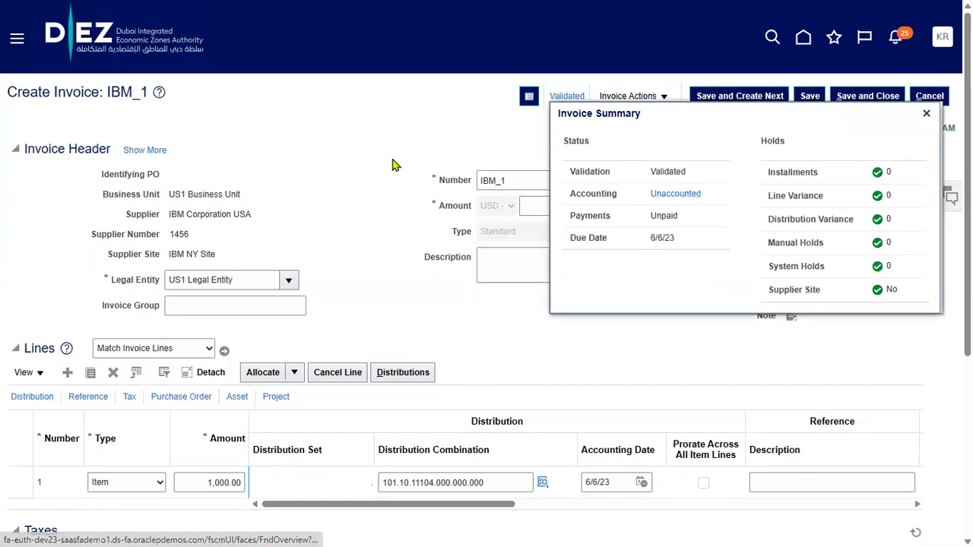
{"action": "left_click", "coordinate": [638, 98]}
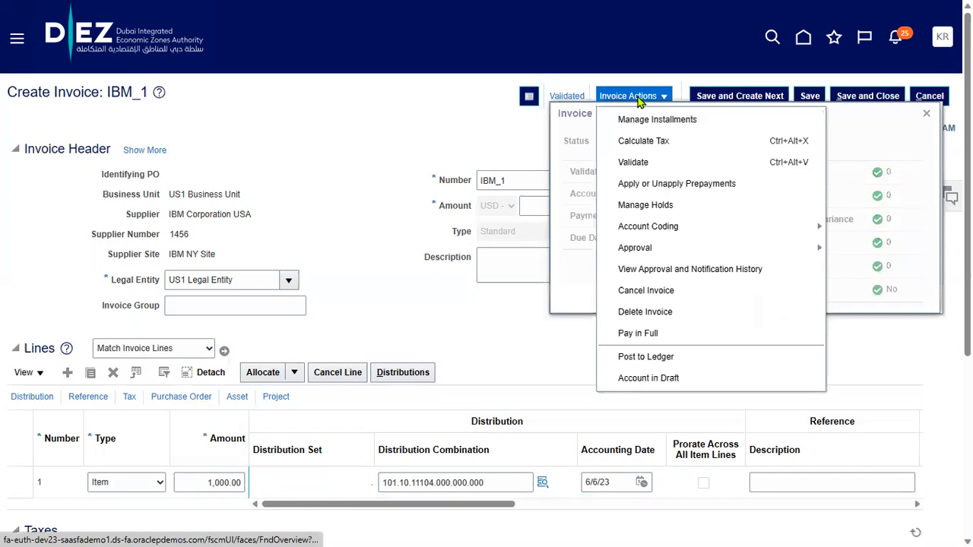
Post IBM_1's accounting to the ledger and view the resulting accounting entries
{"action": "left_click", "coordinate": [646, 357]}
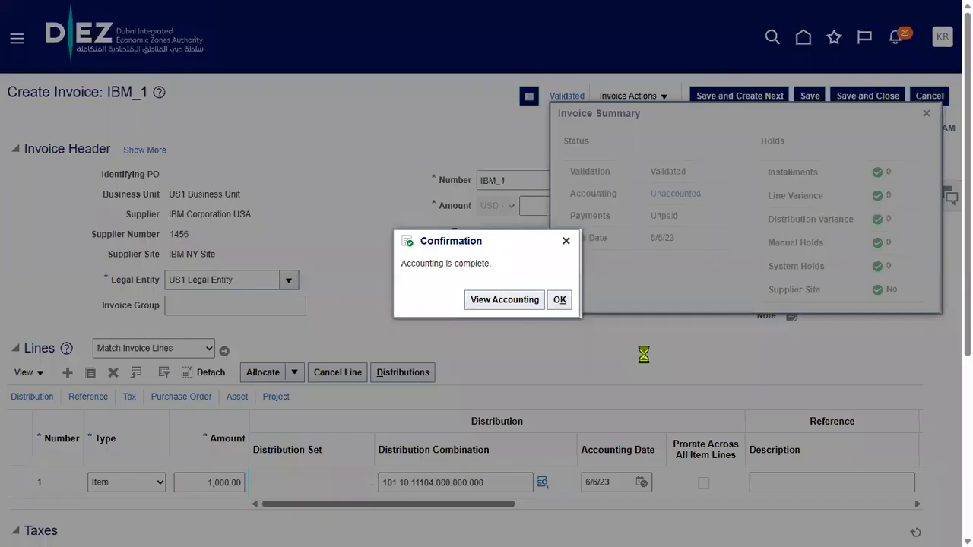
{"action": "left_click", "coordinate": [519, 307]}
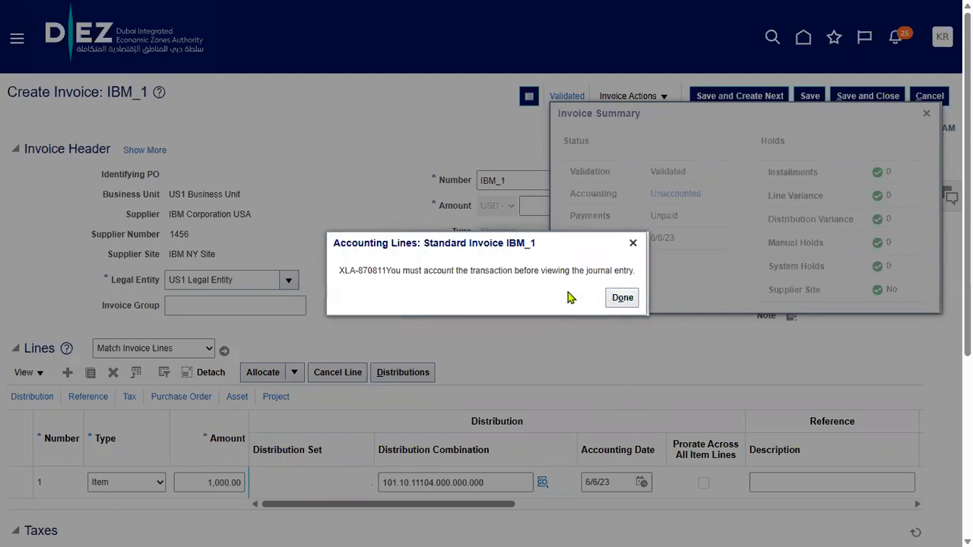
{"action": "left_click", "coordinate": [624, 298]}
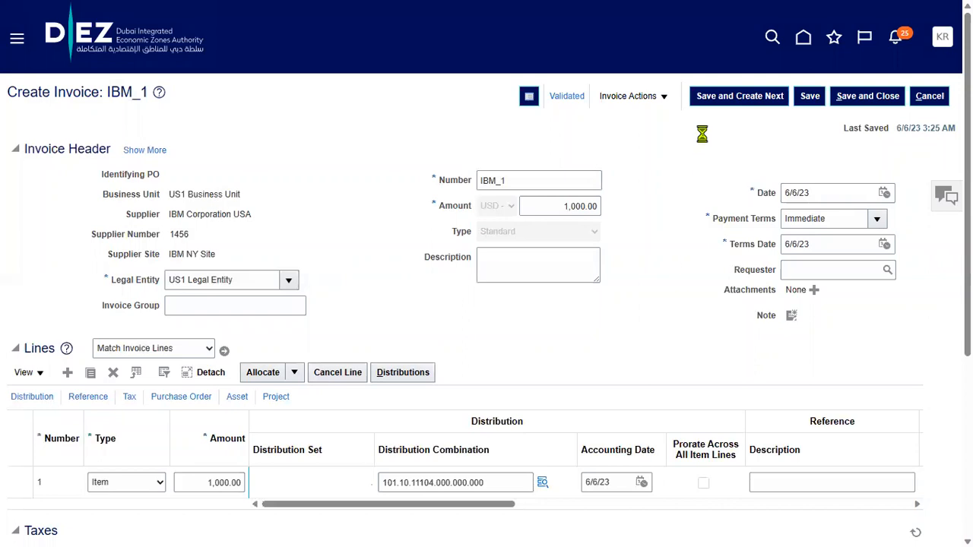
Close the invoice summary, save IBM_1, and switch over to the Notepad++ notes
{"action": "left_click", "coordinate": [566, 96]}
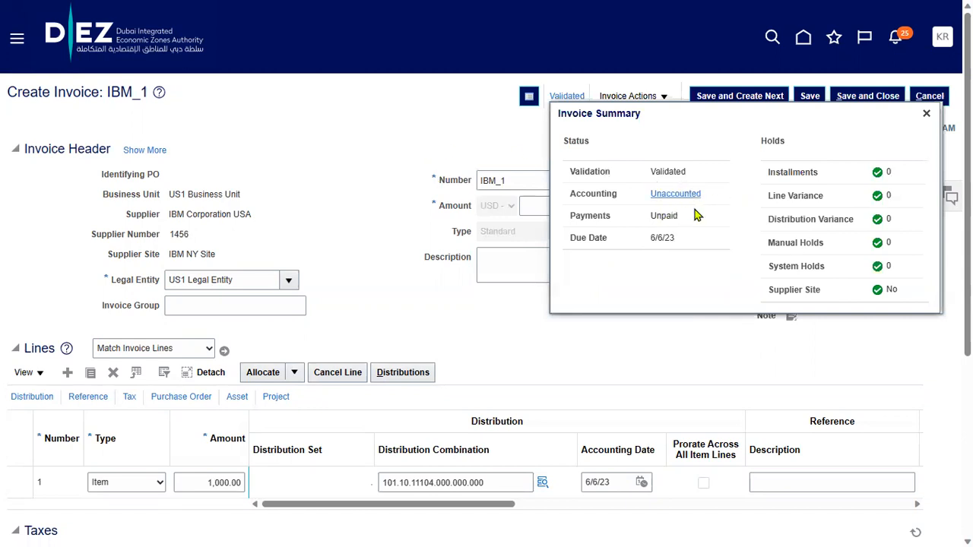
{"action": "left_click", "coordinate": [927, 114]}
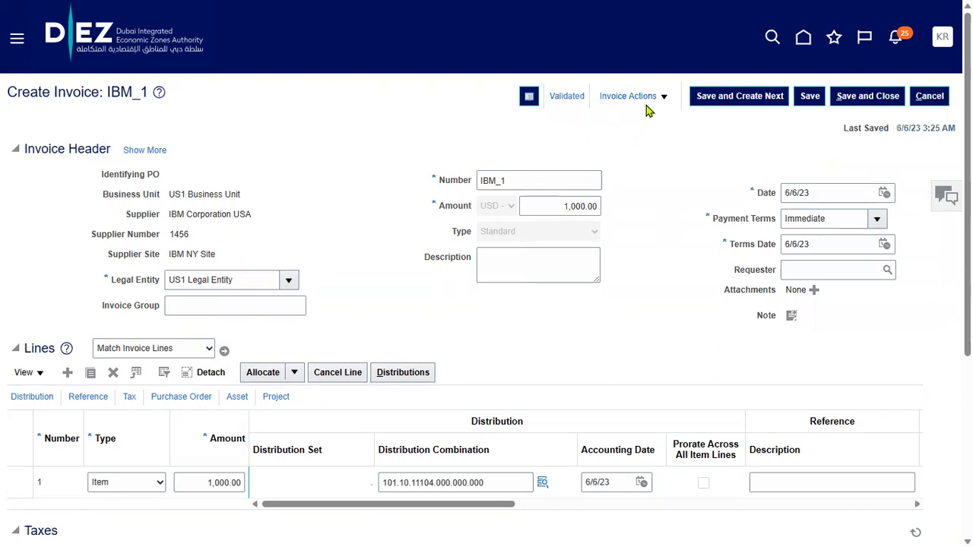
{"action": "left_click", "coordinate": [809, 97]}
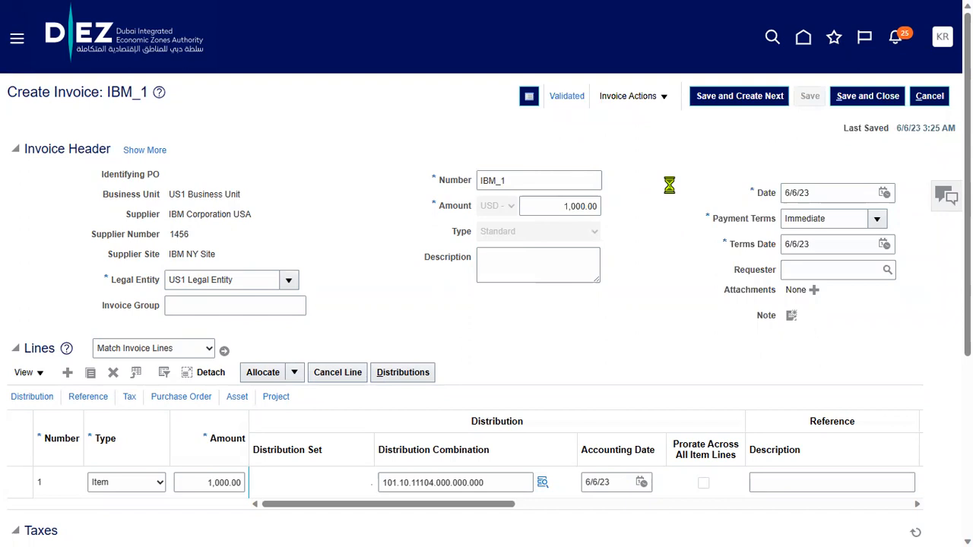
{"action": "key", "text": "super+Tab"}
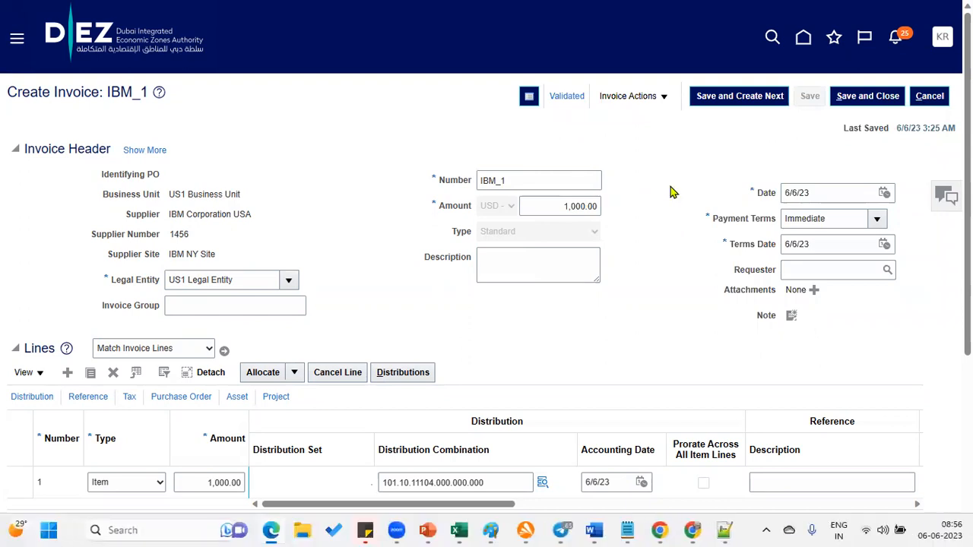
Review the Create Invoice step in the task plan, then check IBM_1's invoice actions
{"action": "left_click", "coordinate": [119, 386]}
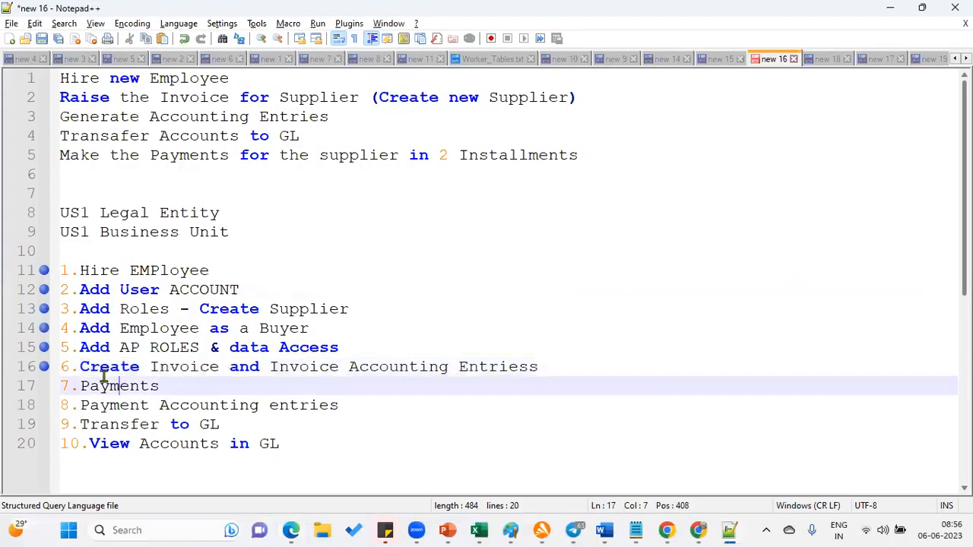
{"action": "left_click_drag", "start_coordinate": [79, 367], "coordinate": [570, 368]}
{"action": "left_click", "coordinate": [348, 366]}
{"action": "key", "text": "alt+Tab"}
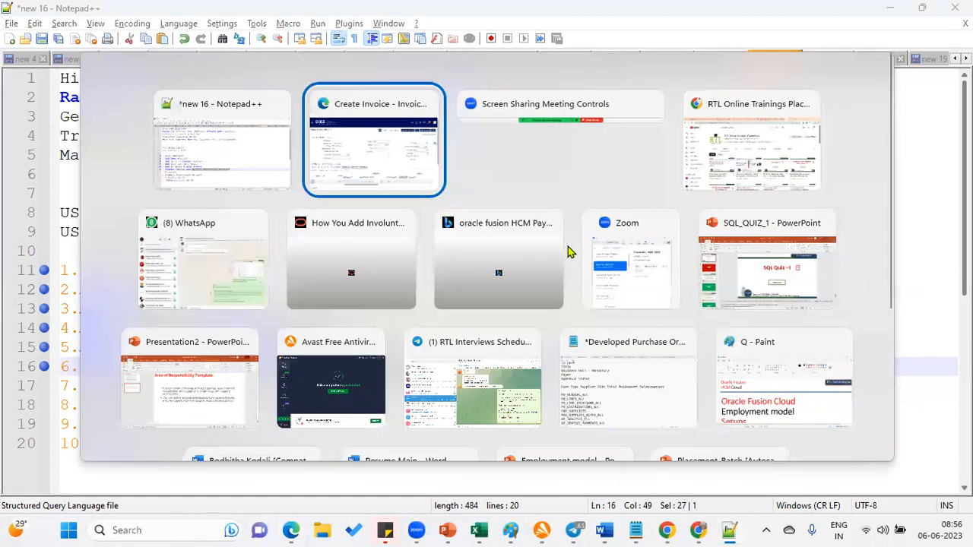
{"action": "left_click", "coordinate": [622, 98]}
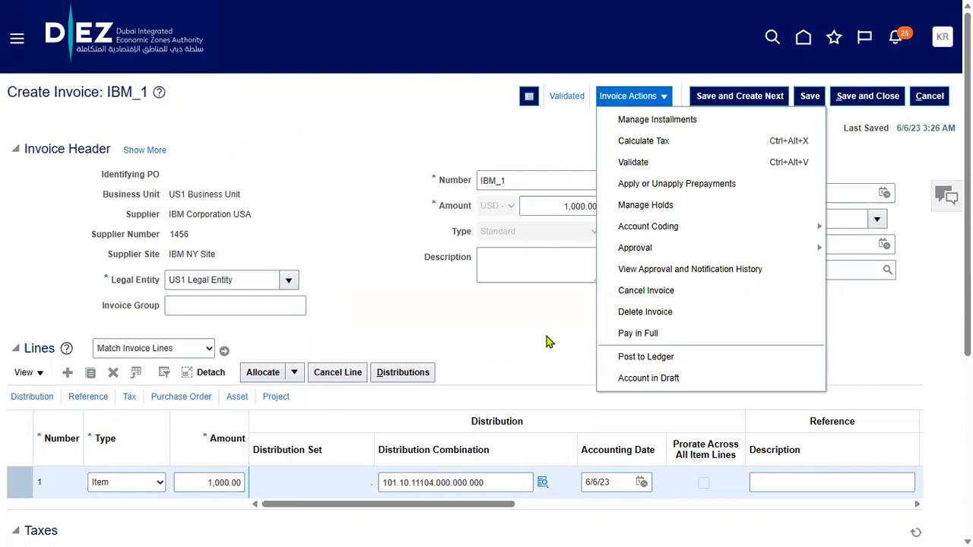
Highlight the 7.Payments step and '2 Installments' note, then return to the browser
{"action": "key", "text": "alt+Tab"}
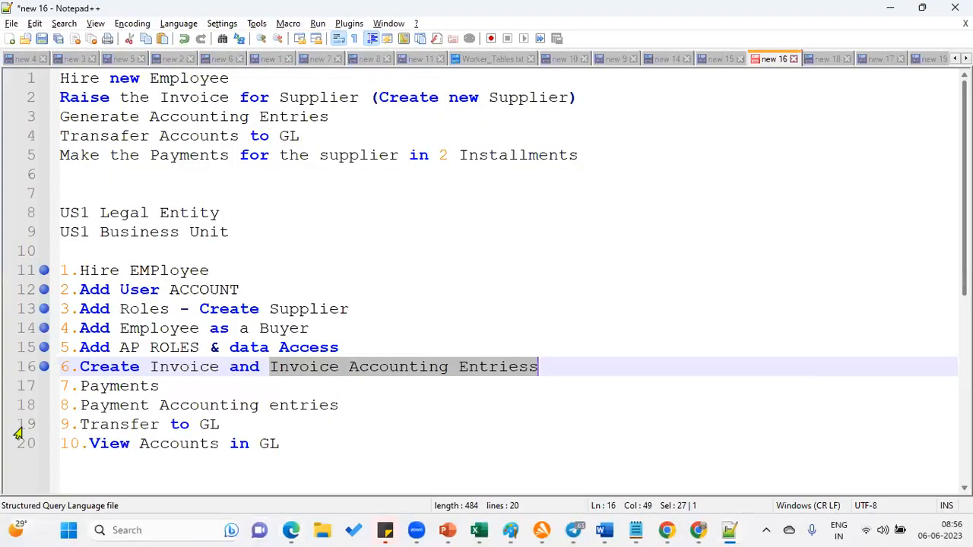
{"action": "left_click_drag", "start_coordinate": [60, 385], "coordinate": [169, 385]}
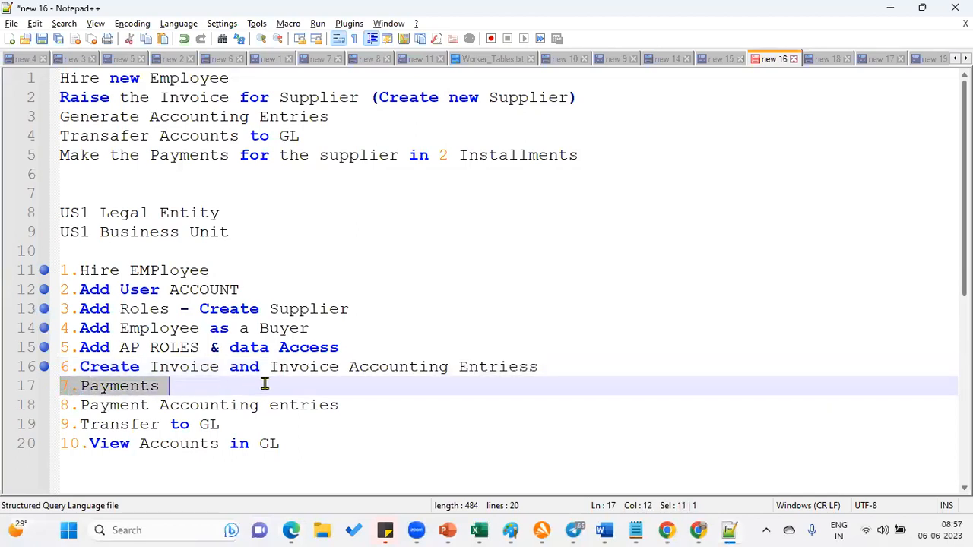
{"action": "left_click_drag", "start_coordinate": [439, 154], "coordinate": [581, 155]}
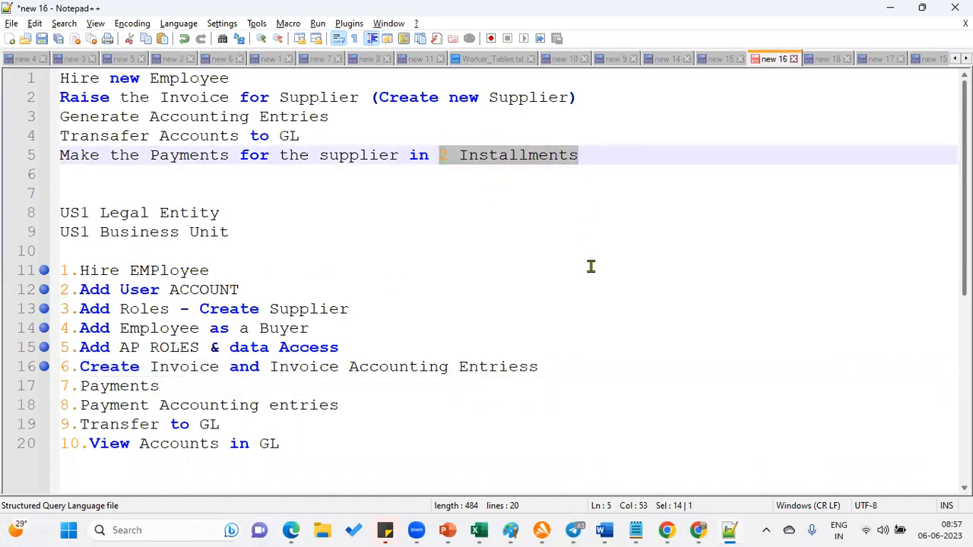
{"action": "key", "text": "alt+Tab"}
Copy the invoice number IBM_1 from the title, then save and close the invoice
{"action": "left_click", "coordinate": [492, 308]}
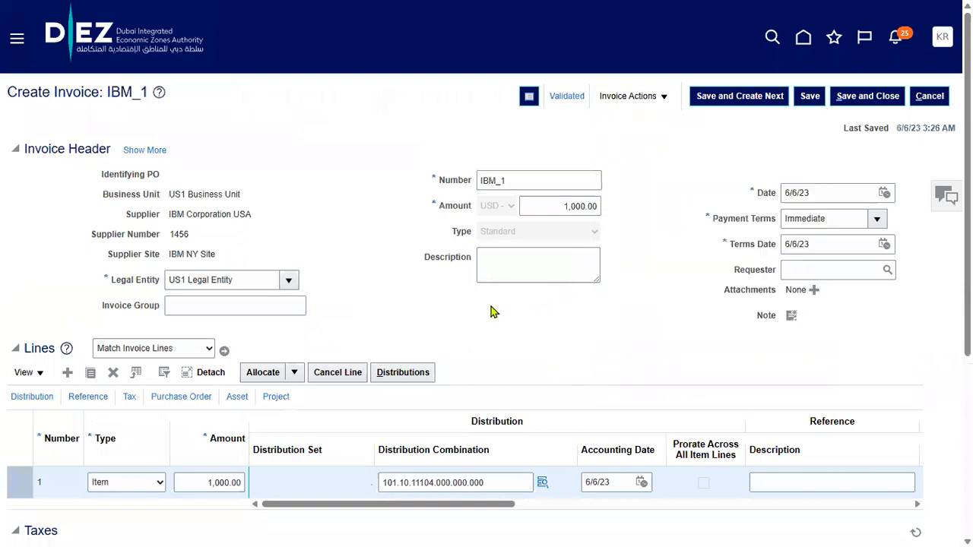
{"action": "left_click", "coordinate": [655, 96]}
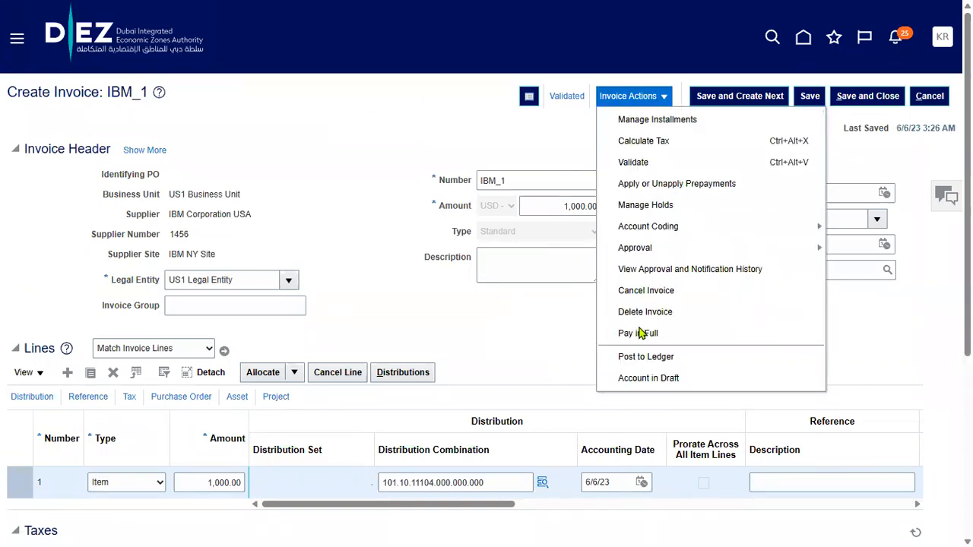
{"action": "left_click", "coordinate": [344, 191]}
{"action": "left_click_drag", "start_coordinate": [107, 92], "coordinate": [146, 92]}
{"action": "right_click", "coordinate": [145, 96]}
{"action": "left_click", "coordinate": [162, 111]}
{"action": "left_click", "coordinate": [877, 102]}
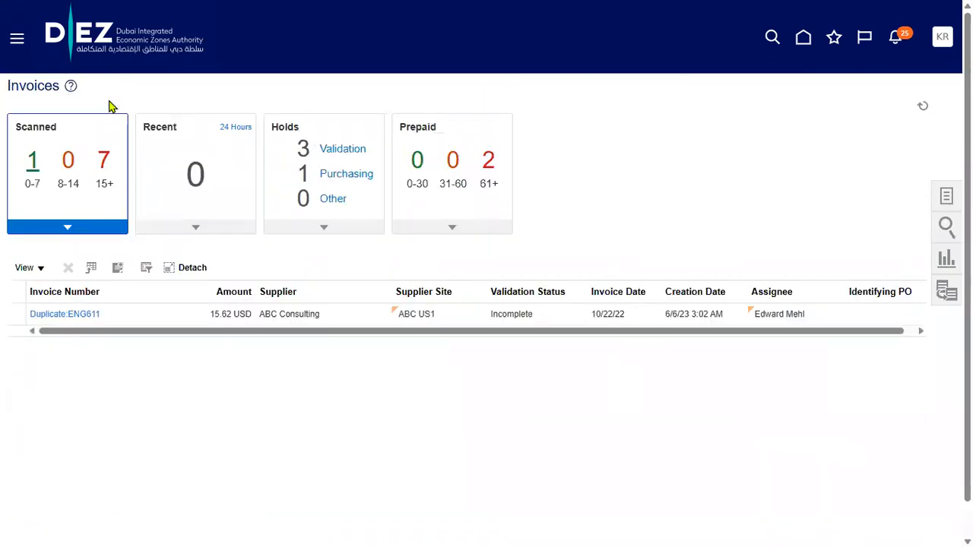
Go to the Payables Payments work area and show its Tasks panel
{"action": "left_click", "coordinate": [19, 39]}
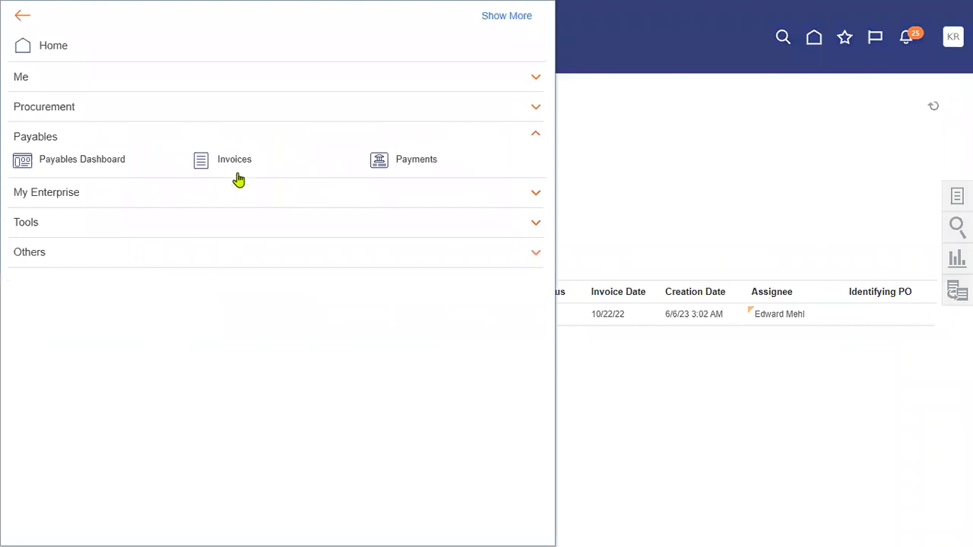
{"action": "left_click", "coordinate": [402, 165]}
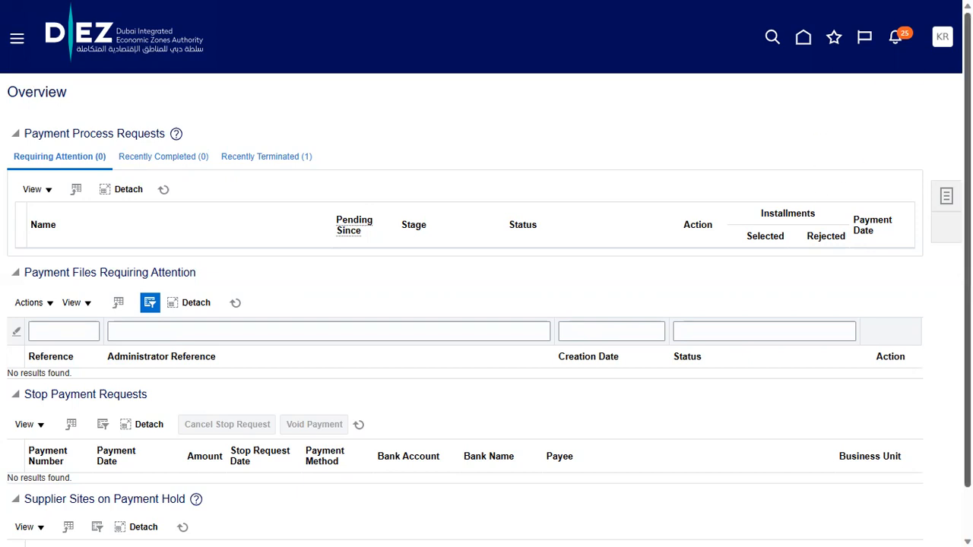
{"action": "left_click", "coordinate": [944, 198]}
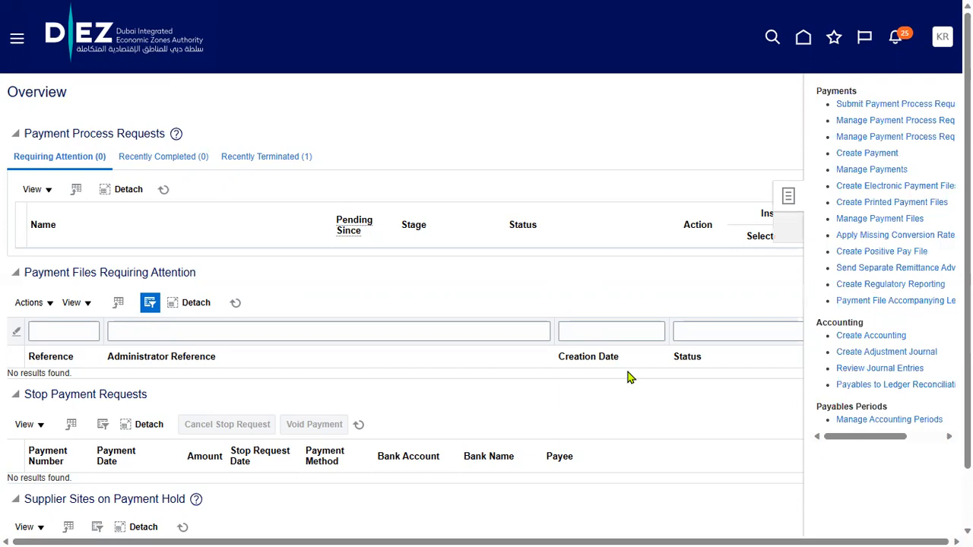
Start a new payment with business unit US1 Business Unit
{"action": "left_click", "coordinate": [861, 155]}
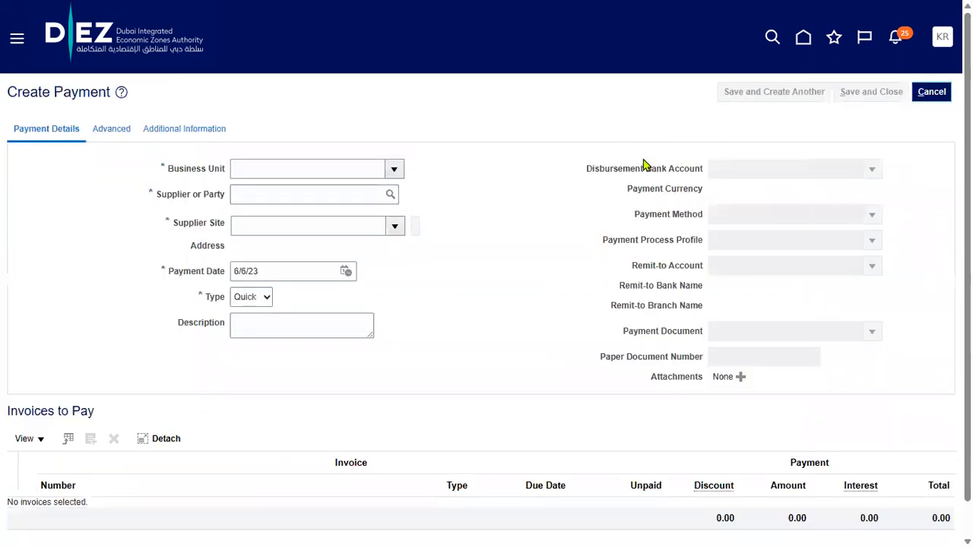
{"action": "left_click", "coordinate": [263, 164]}
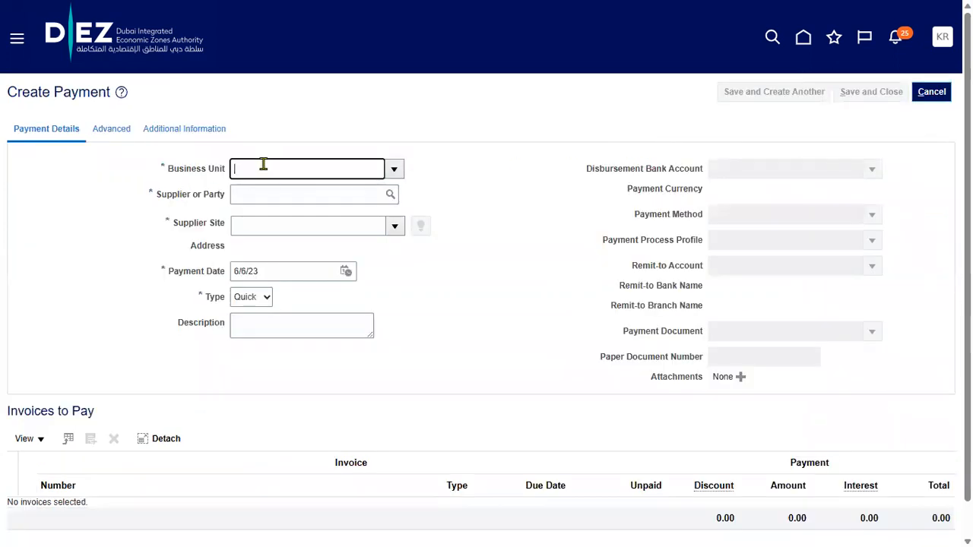
{"action": "type", "text": "us1"}
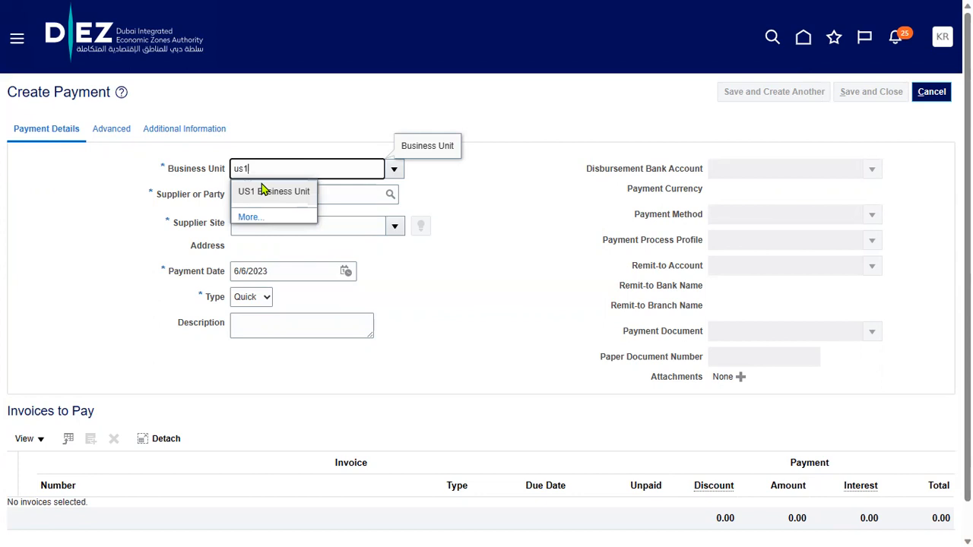
{"action": "left_click", "coordinate": [259, 190]}
Choose supplier IBM Corporation USA and dismiss the recommended discount suggestion
{"action": "left_click", "coordinate": [260, 193]}
{"action": "type", "text": "ibm"}
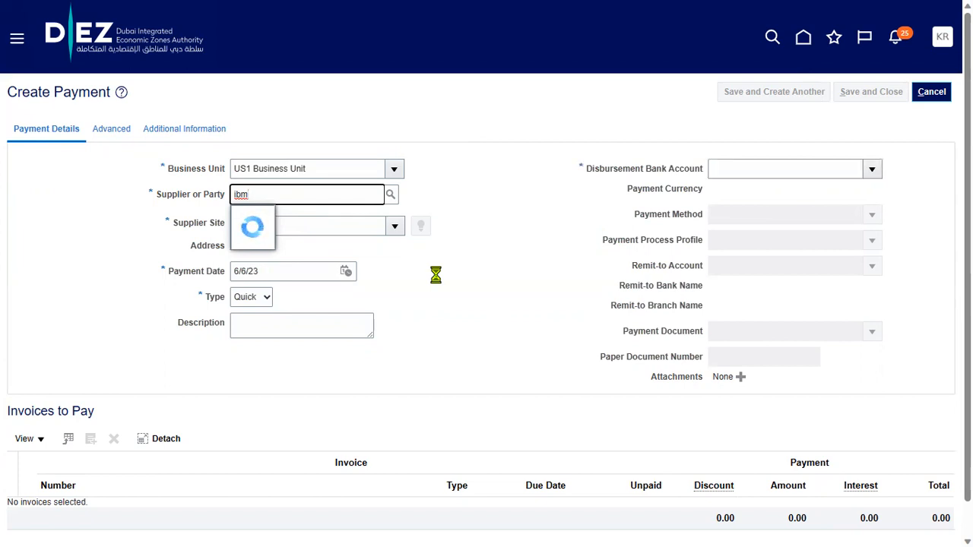
{"action": "left_click", "coordinate": [341, 219]}
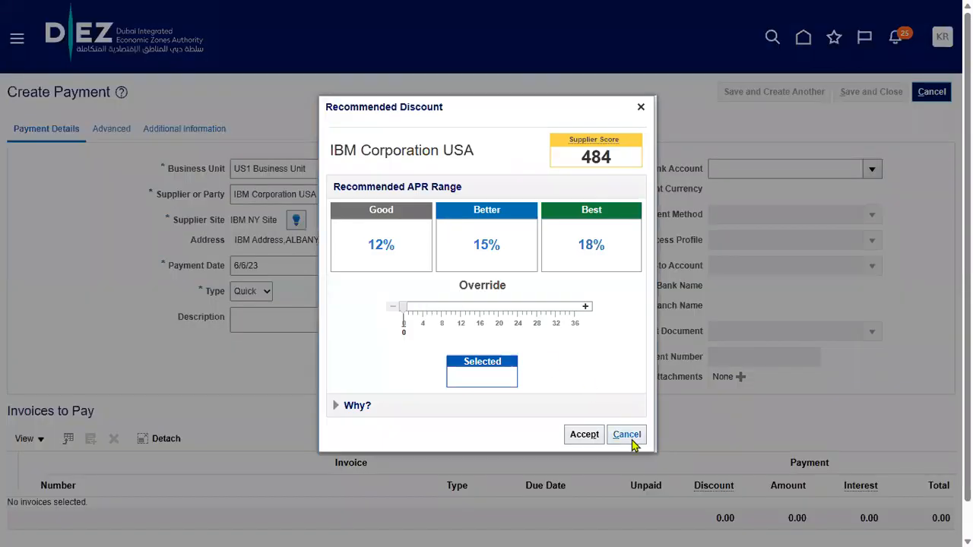
{"action": "left_click", "coordinate": [627, 434]}
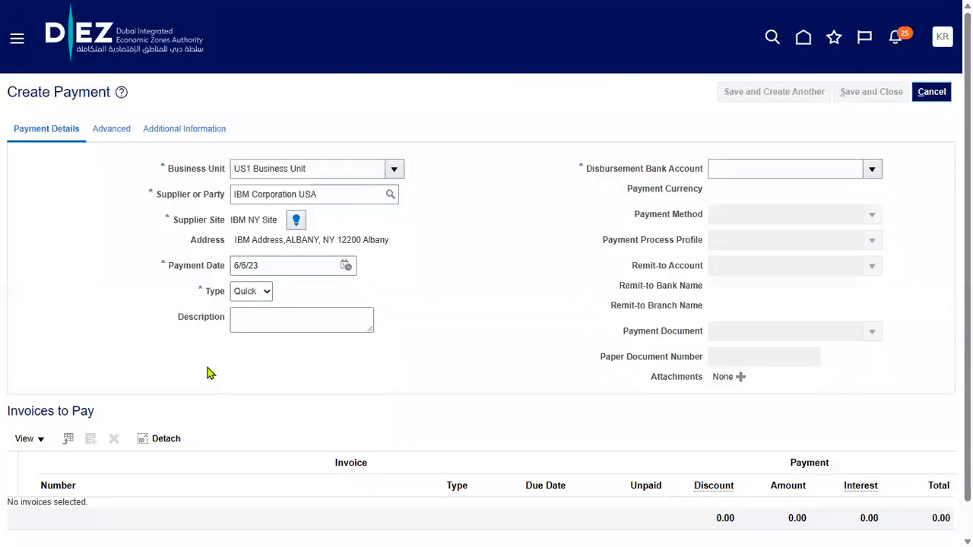
Set bank account BofA-2869, Standard Check profile and Check Stock A document, number 4023
{"action": "left_click", "coordinate": [873, 172]}
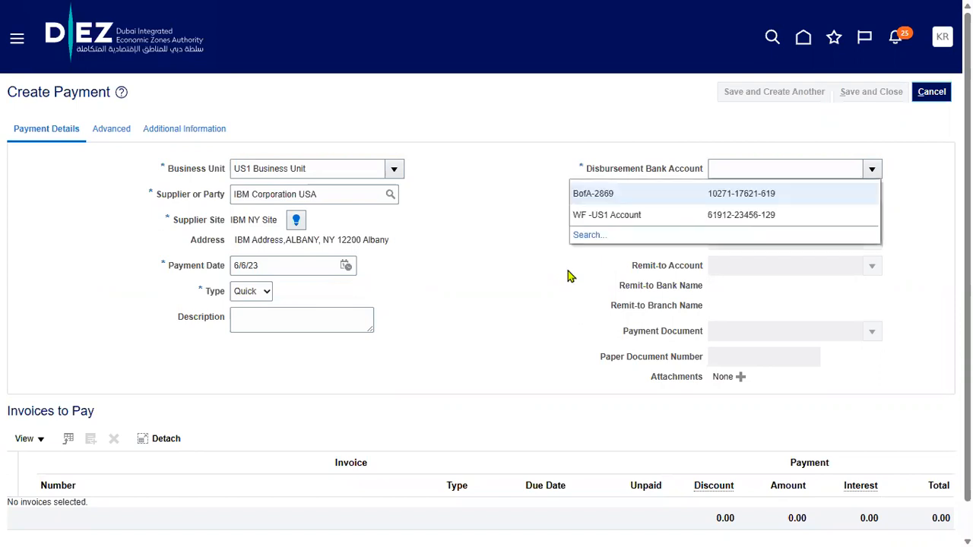
{"action": "left_click", "coordinate": [635, 200]}
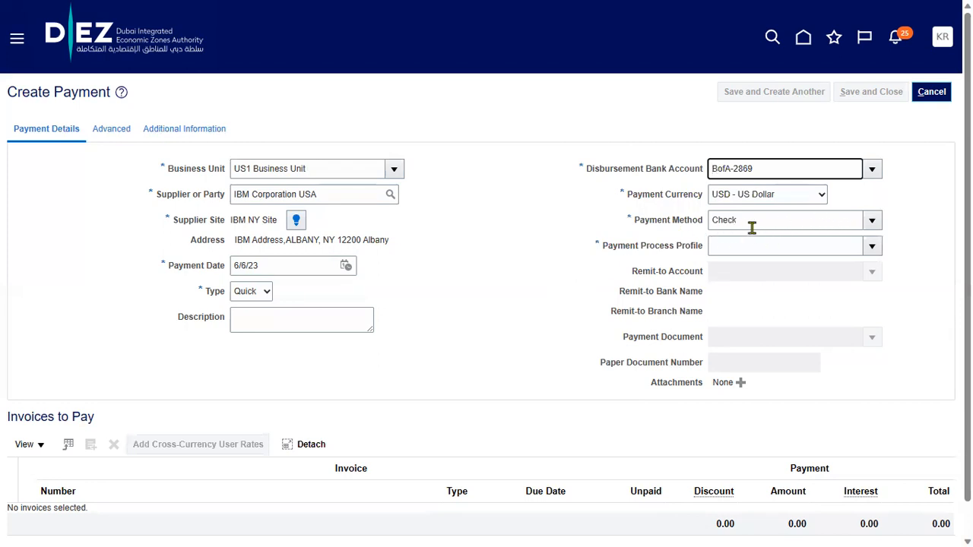
{"action": "left_click", "coordinate": [874, 244]}
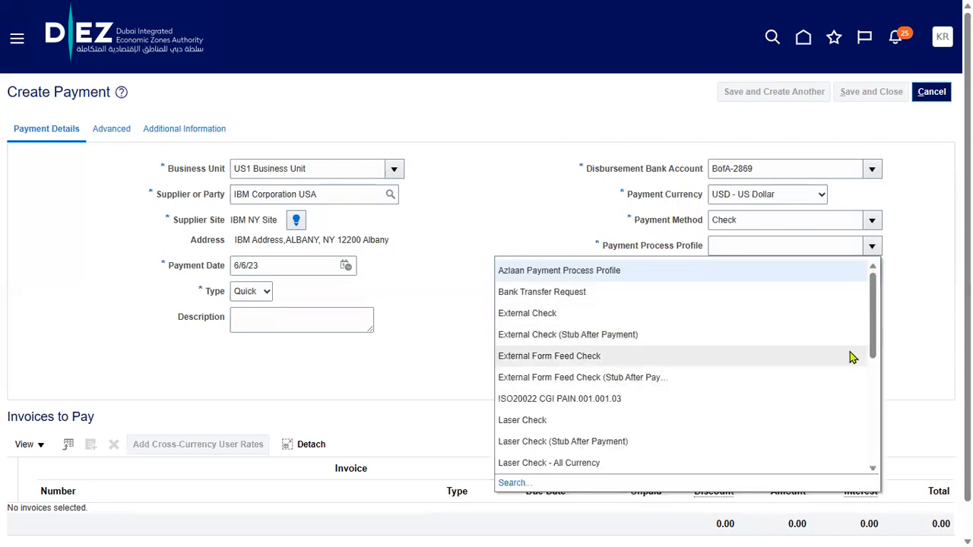
{"action": "left_click_drag", "start_coordinate": [875, 347], "coordinate": [886, 401]}
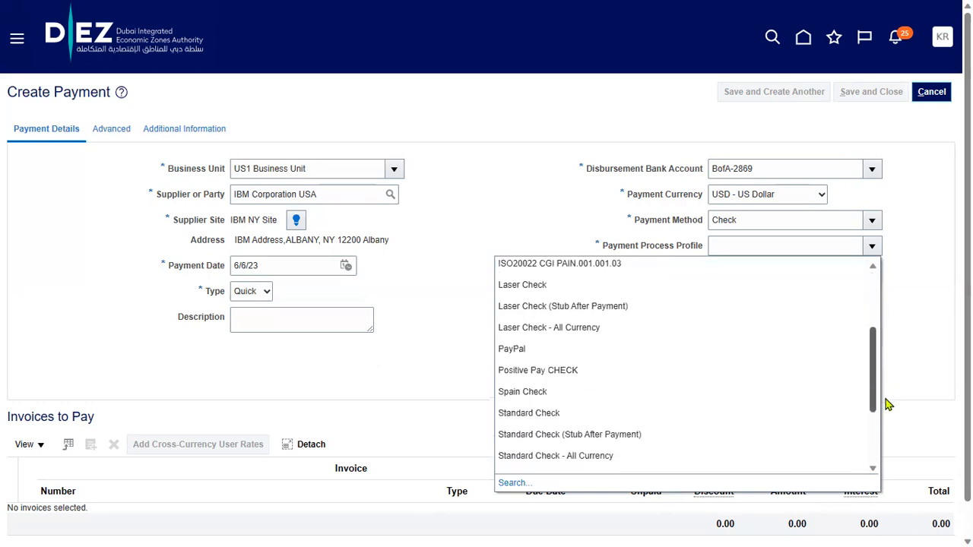
{"action": "left_click", "coordinate": [598, 411]}
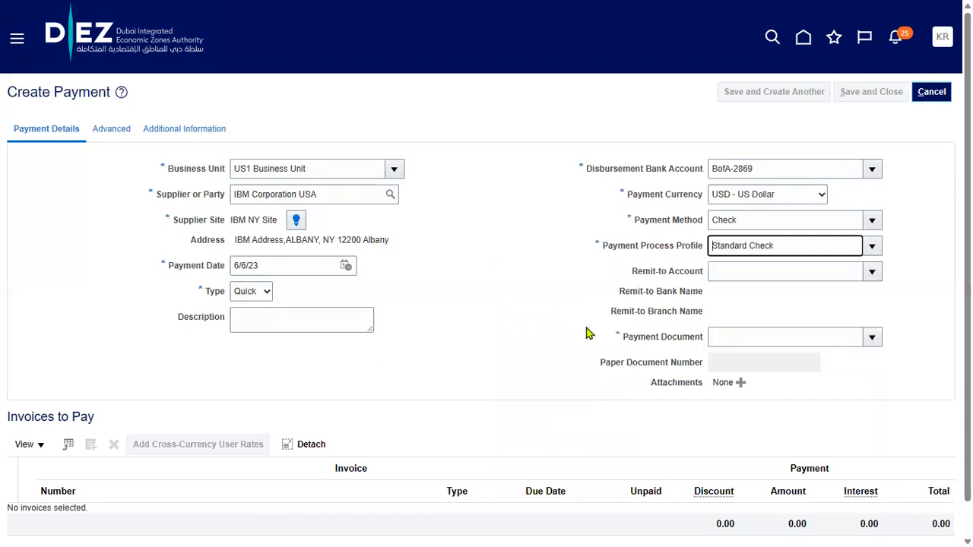
{"action": "left_click", "coordinate": [872, 338]}
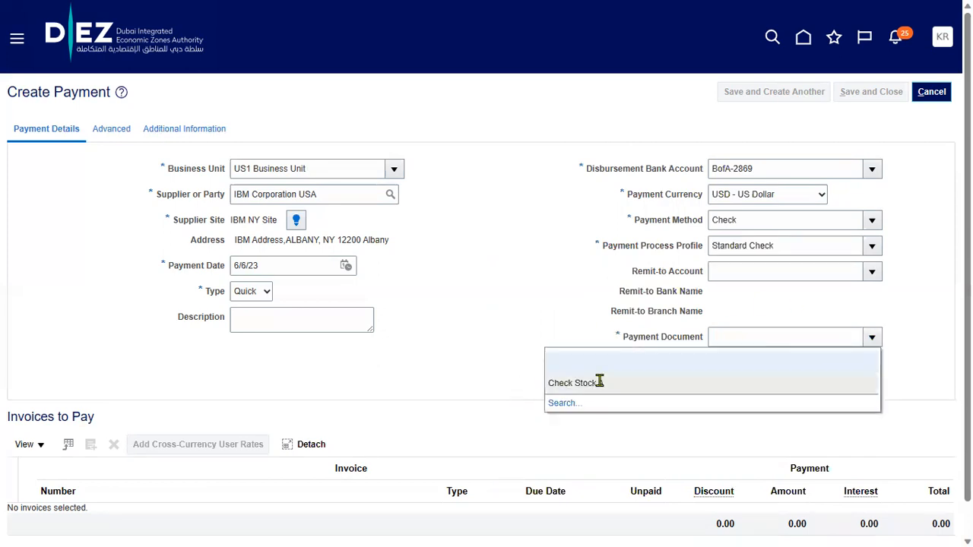
{"action": "left_click", "coordinate": [599, 382]}
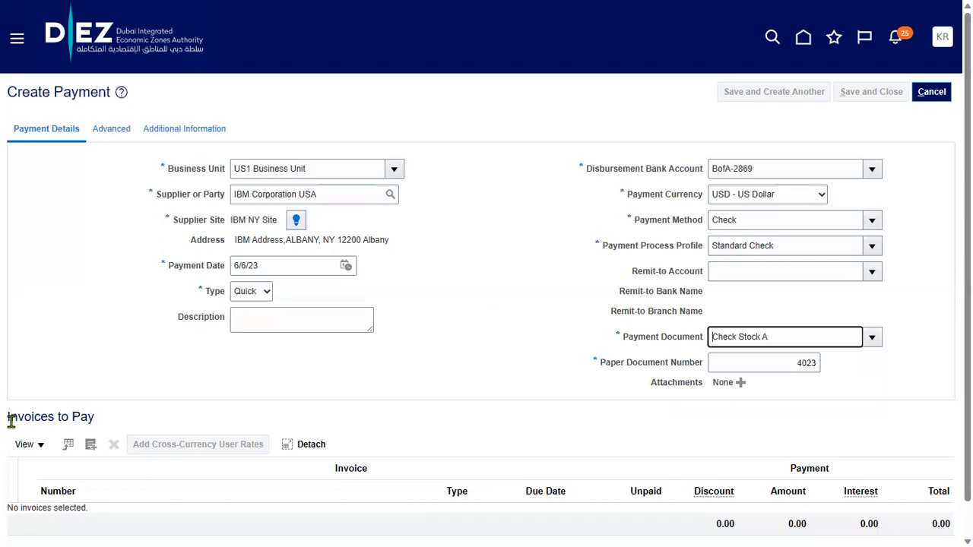
{"action": "left_click_drag", "start_coordinate": [12, 420], "coordinate": [55, 423]}
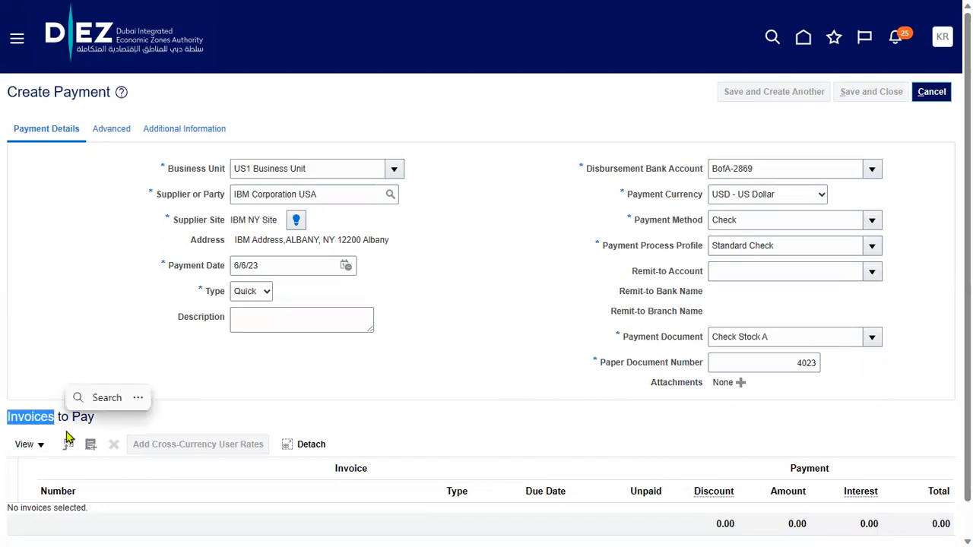
{"action": "left_click", "coordinate": [92, 444]}
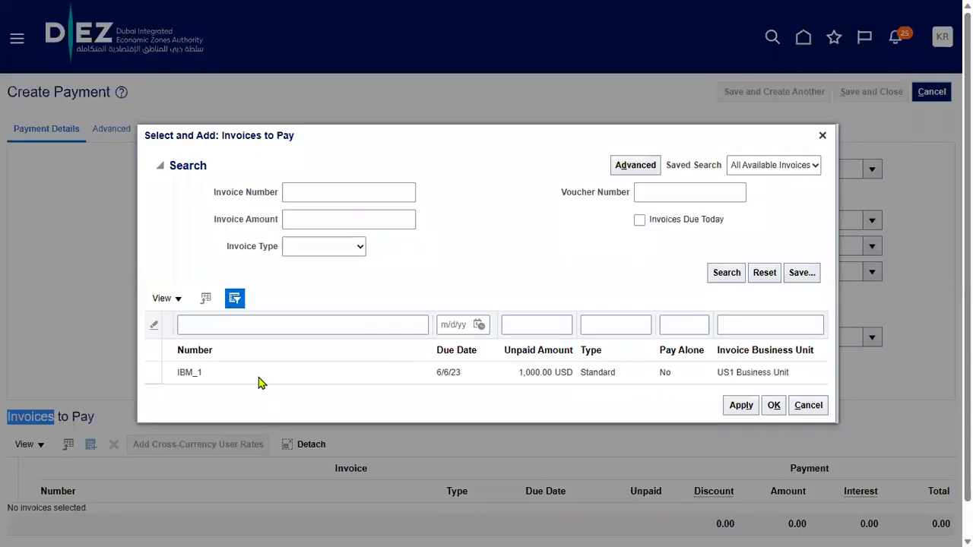
Add invoice IBM_1 to the payment and select its invoice line
{"action": "left_click", "coordinate": [259, 379]}
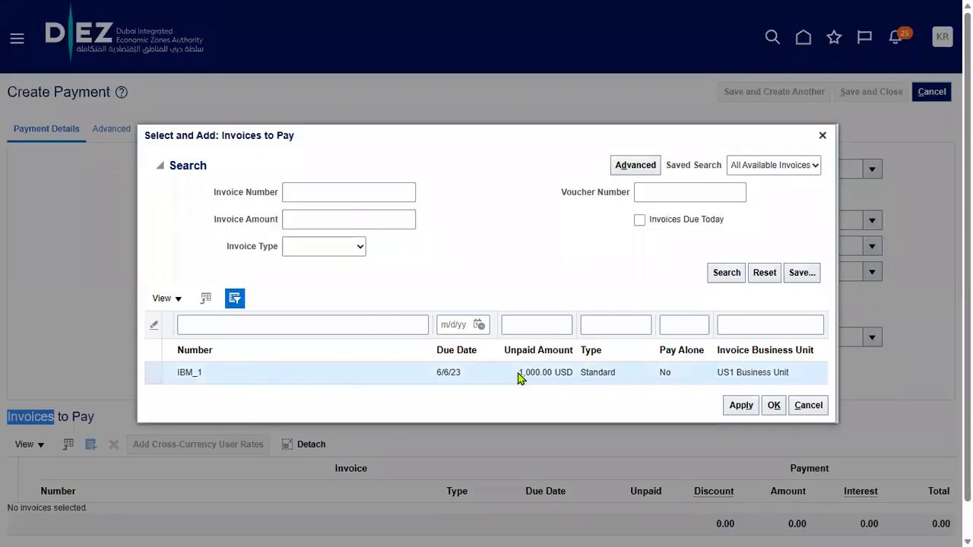
{"action": "left_click", "coordinate": [772, 406]}
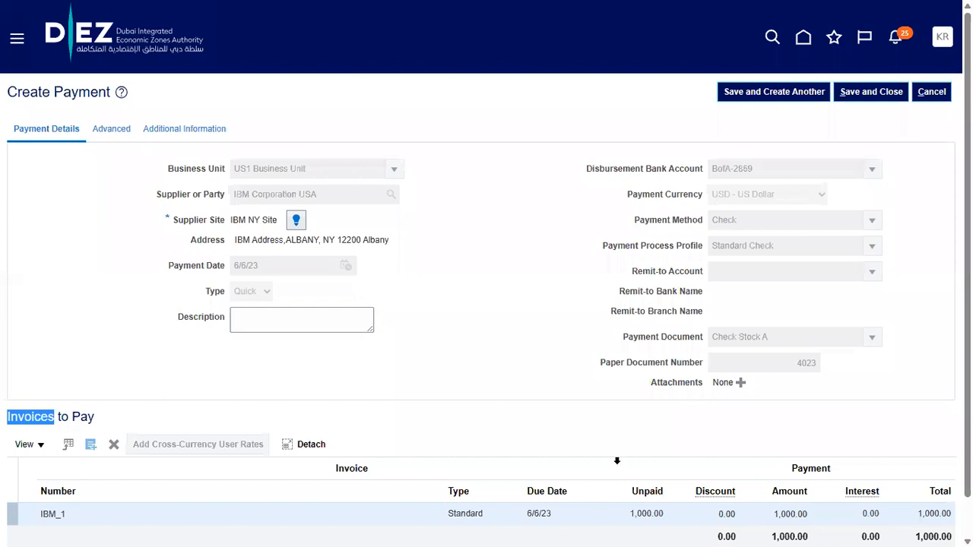
{"action": "scroll", "coordinate": [617, 460], "scroll_direction": "down", "scroll_amount": 1}
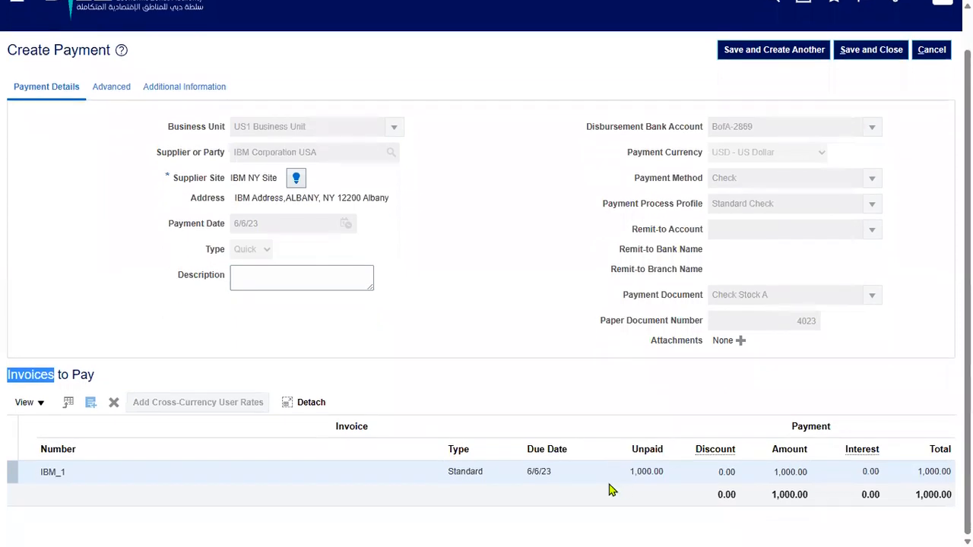
{"action": "left_click", "coordinate": [227, 464]}
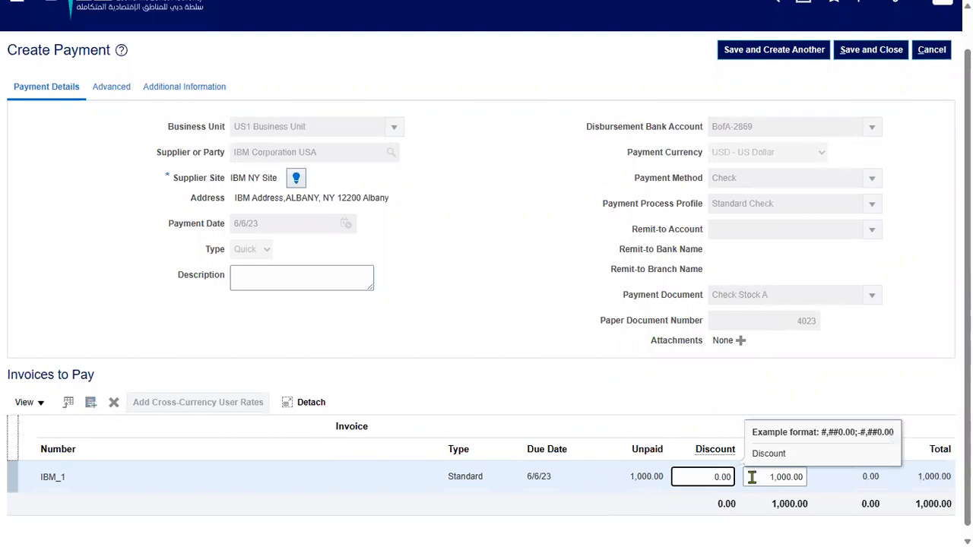
Change IBM_1's payment amount from 1,000.00 to 700 and save the payment
{"action": "left_click", "coordinate": [615, 409]}
{"action": "left_click_drag", "start_coordinate": [767, 478], "coordinate": [835, 477]}
{"action": "key", "text": "BackSpace"}
{"action": "type", "text": "700"}
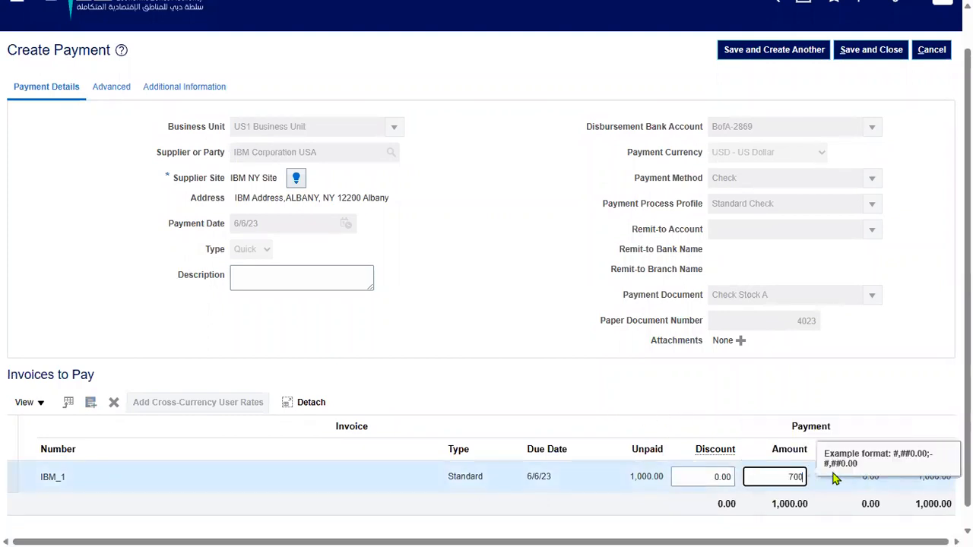
{"action": "left_click", "coordinate": [661, 411]}
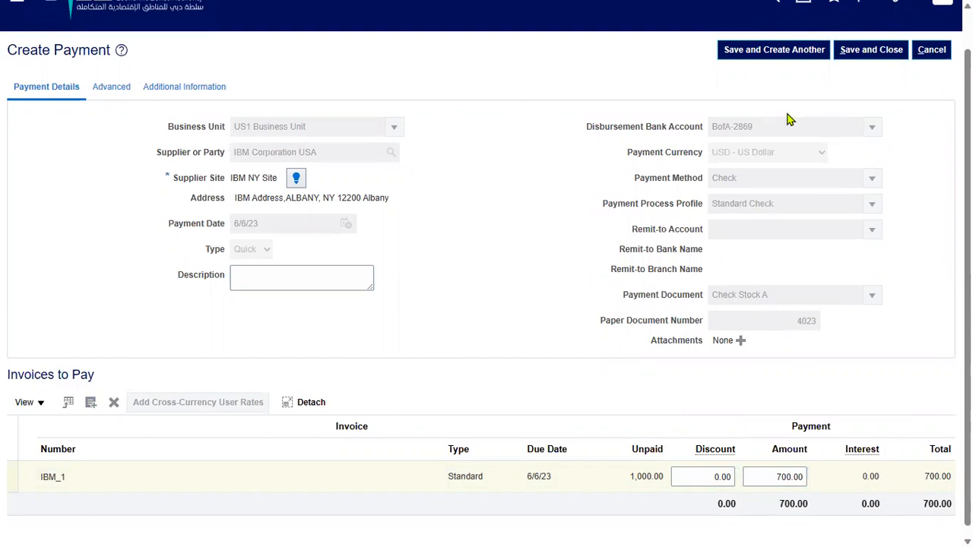
{"action": "left_click", "coordinate": [849, 55]}
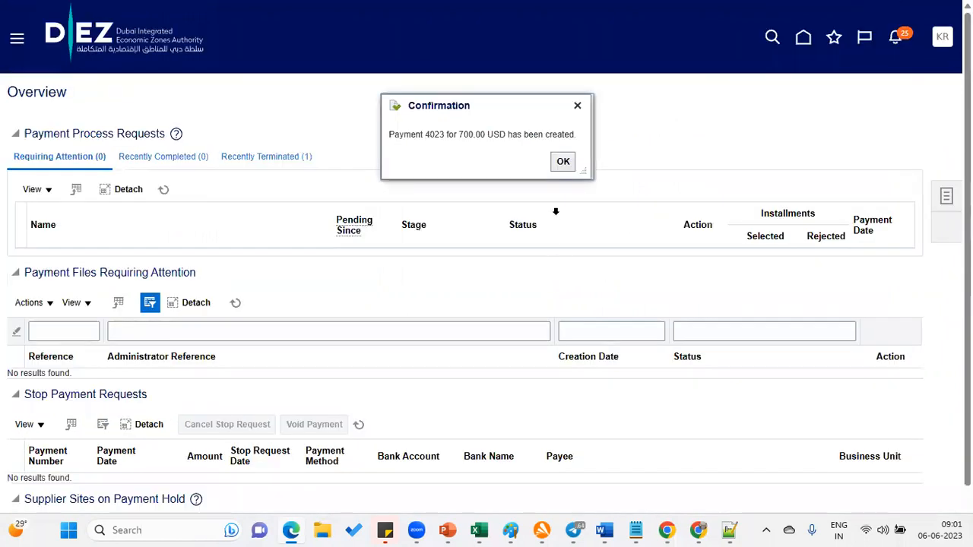
Dismiss the payment 4023 confirmation and go to Manage Payments
{"action": "left_click", "coordinate": [563, 162]}
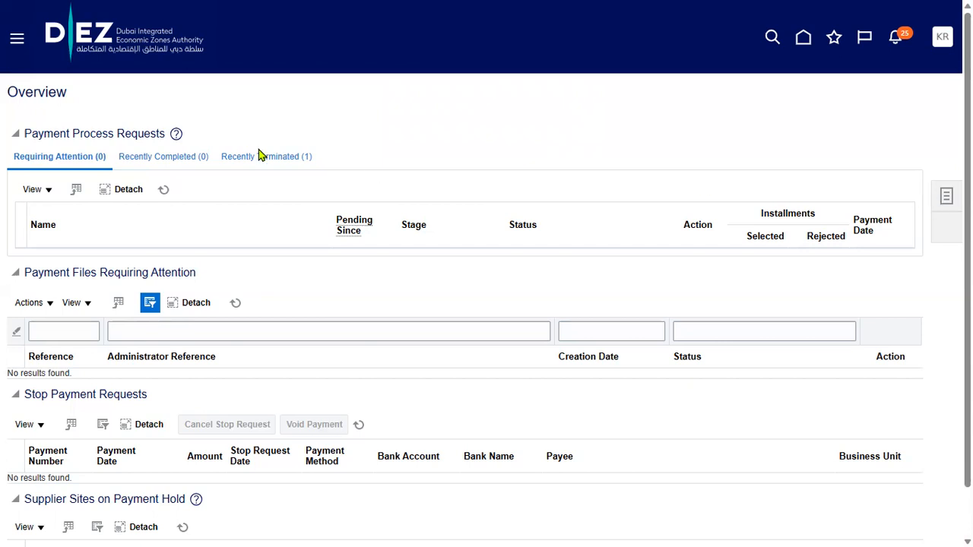
{"action": "left_click", "coordinate": [944, 202]}
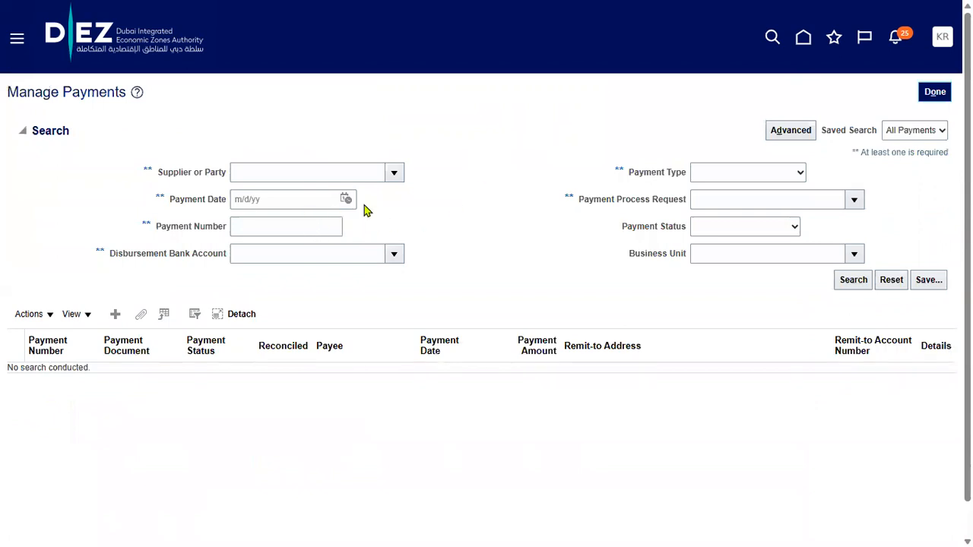
Search payments for supplier IBM Corporation USA dated 6/6/23, listing payment 4023 for 700.00 USD
{"action": "left_click", "coordinate": [346, 199]}
{"action": "left_click", "coordinate": [414, 284]}
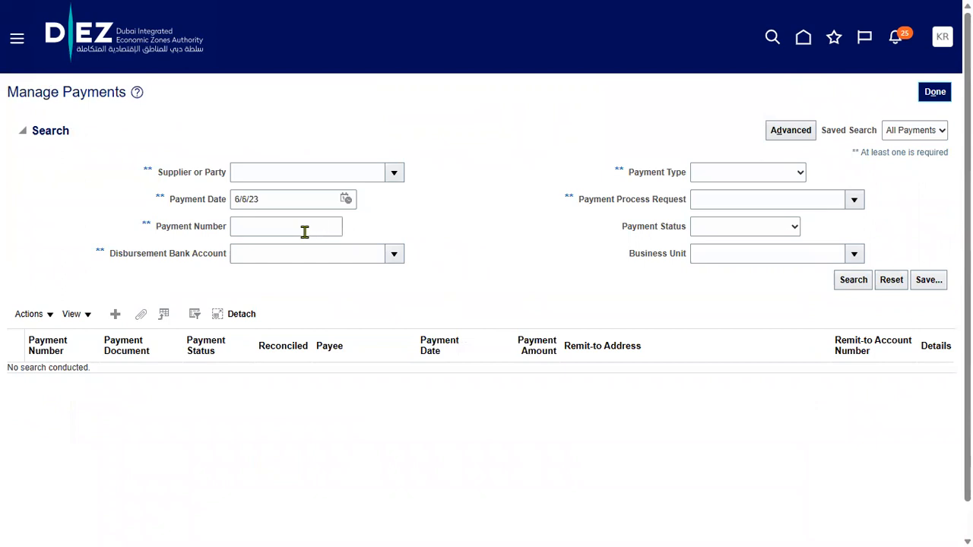
{"action": "left_click", "coordinate": [272, 178]}
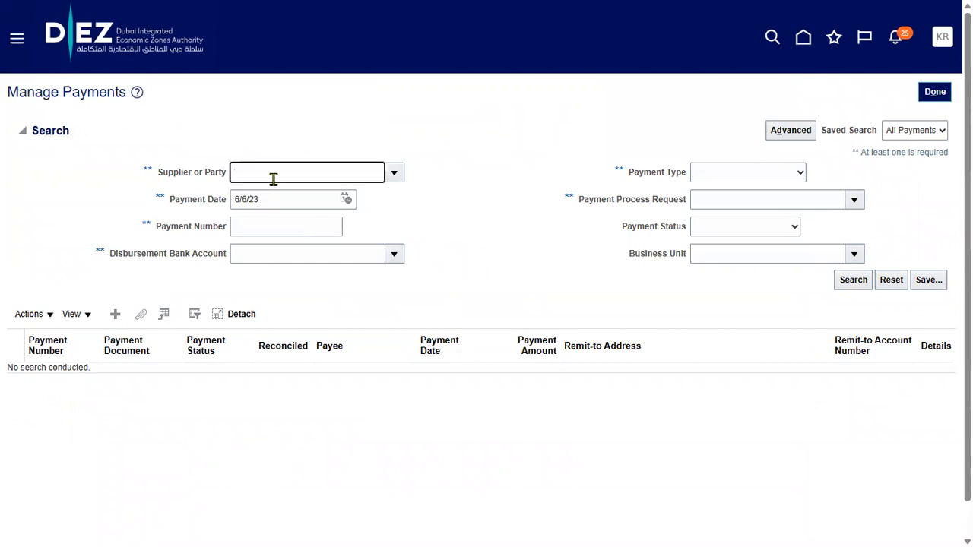
{"action": "type", "text": "ibm"}
{"action": "left_click", "coordinate": [479, 219]}
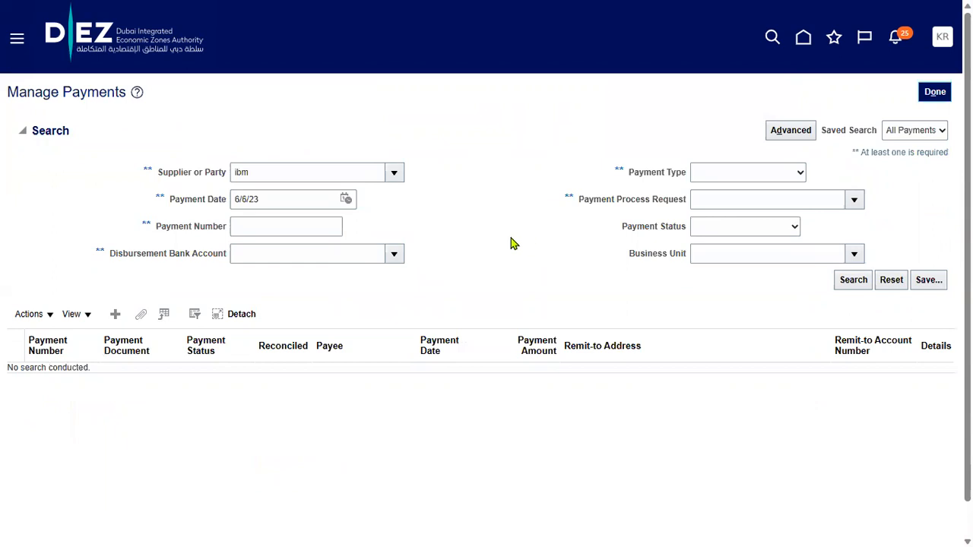
{"action": "left_click", "coordinate": [394, 174]}
{"action": "left_click", "coordinate": [394, 175]}
{"action": "left_click", "coordinate": [395, 176]}
{"action": "left_click", "coordinate": [395, 175]}
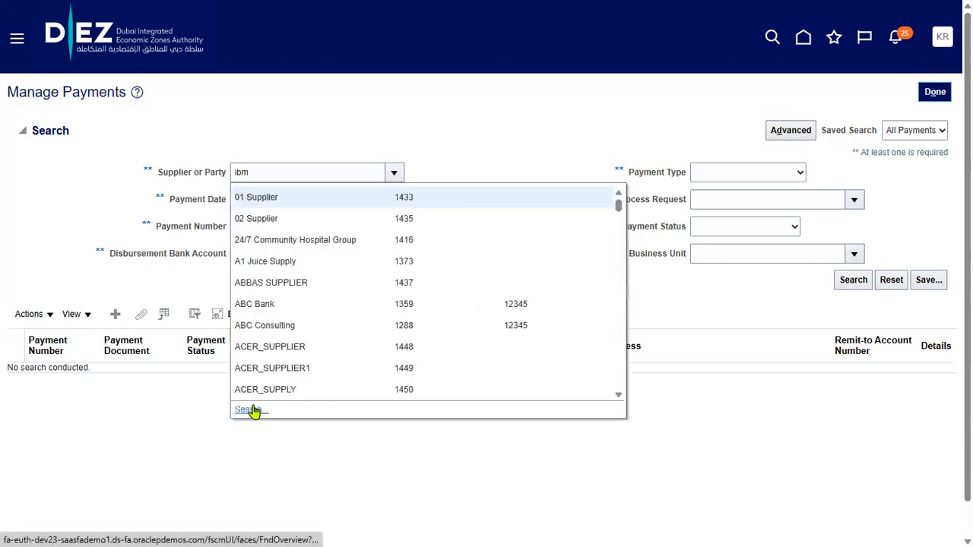
{"action": "left_click", "coordinate": [248, 410]}
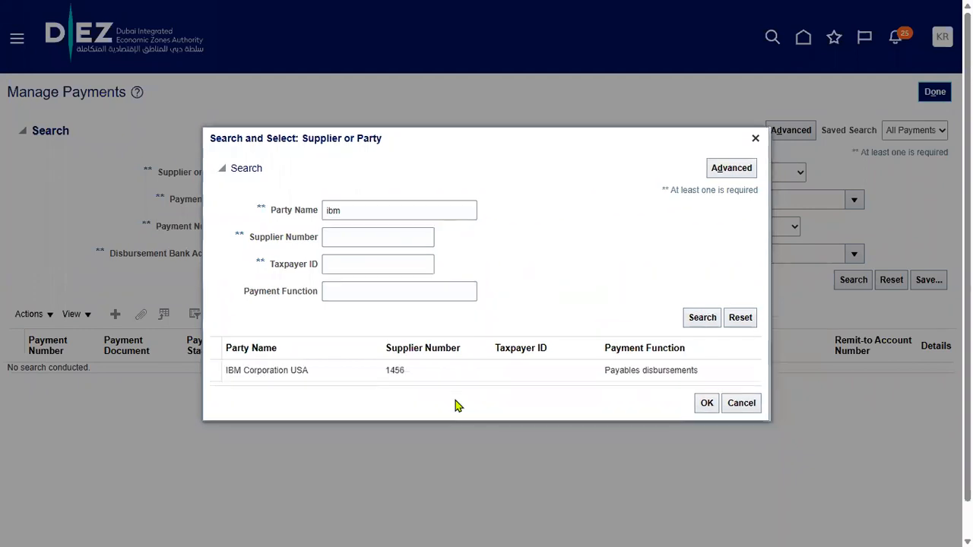
{"action": "left_click", "coordinate": [706, 404]}
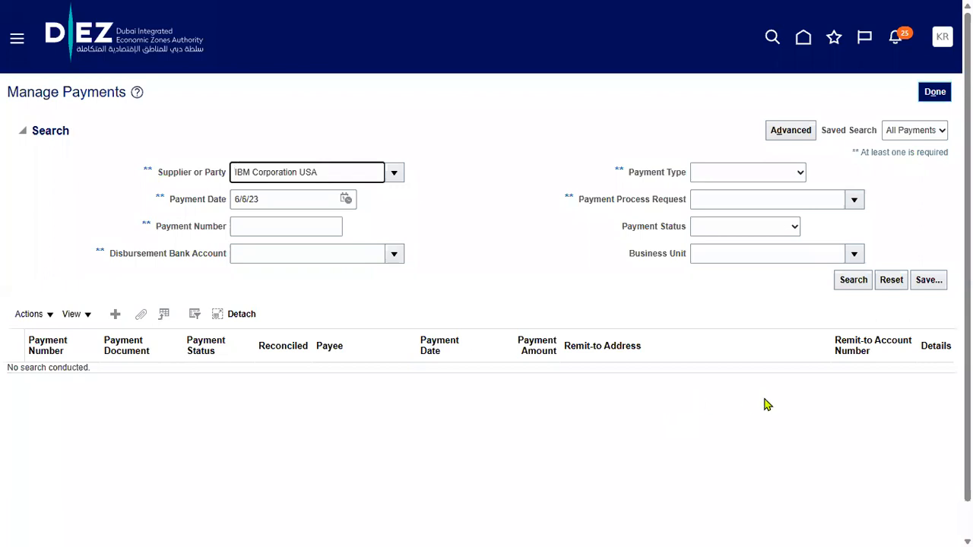
{"action": "left_click", "coordinate": [858, 283]}
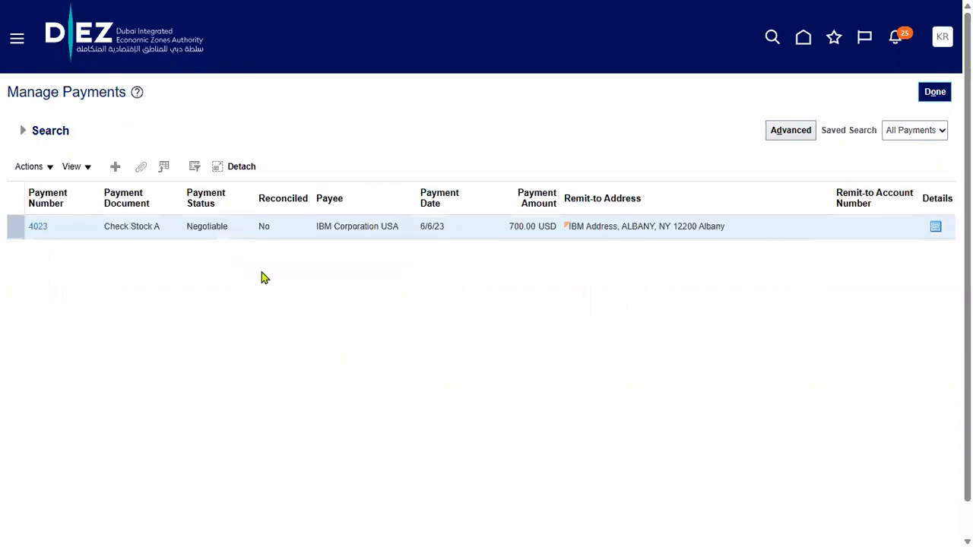
Try Post to Ledger on payment 4023, see it is still Unaccounted, and close it
{"action": "left_click", "coordinate": [38, 227]}
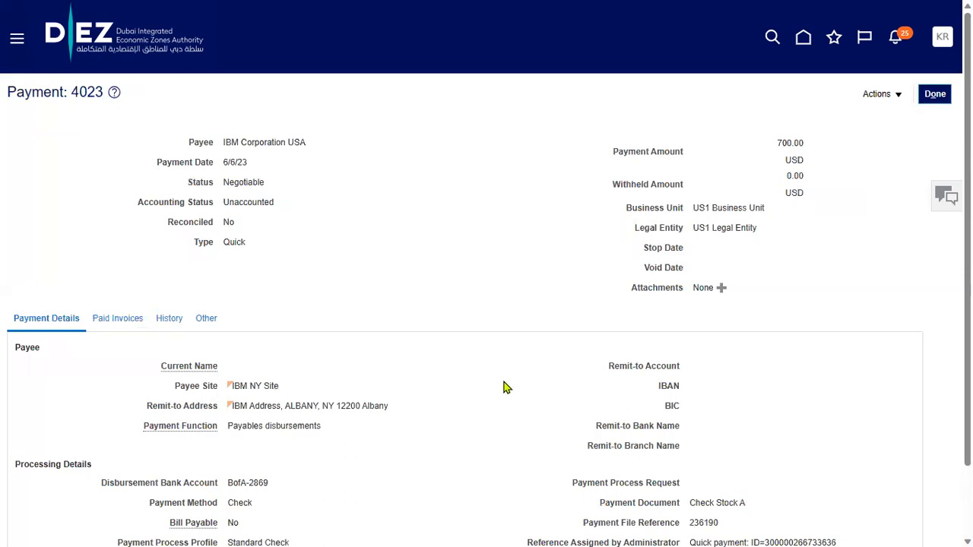
{"action": "left_click", "coordinate": [898, 98]}
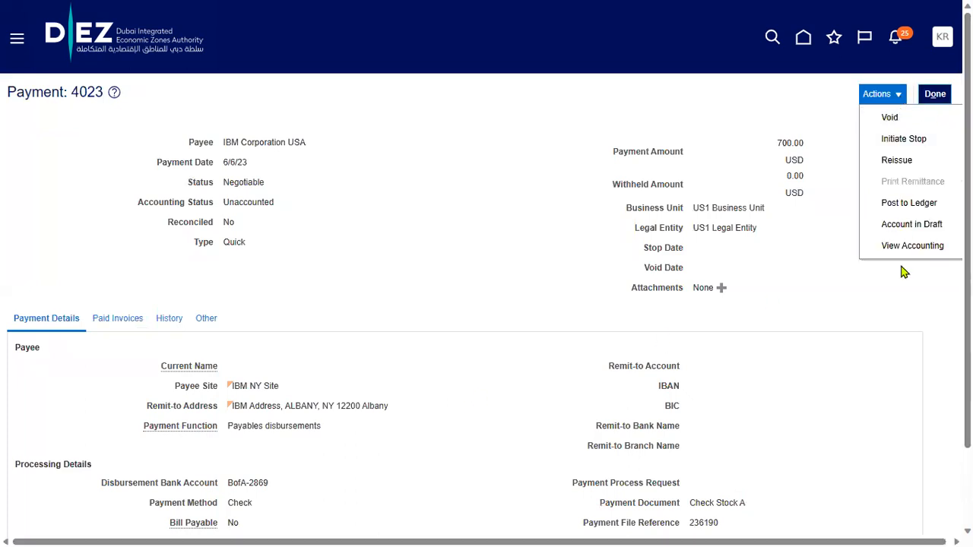
{"action": "left_click", "coordinate": [914, 204]}
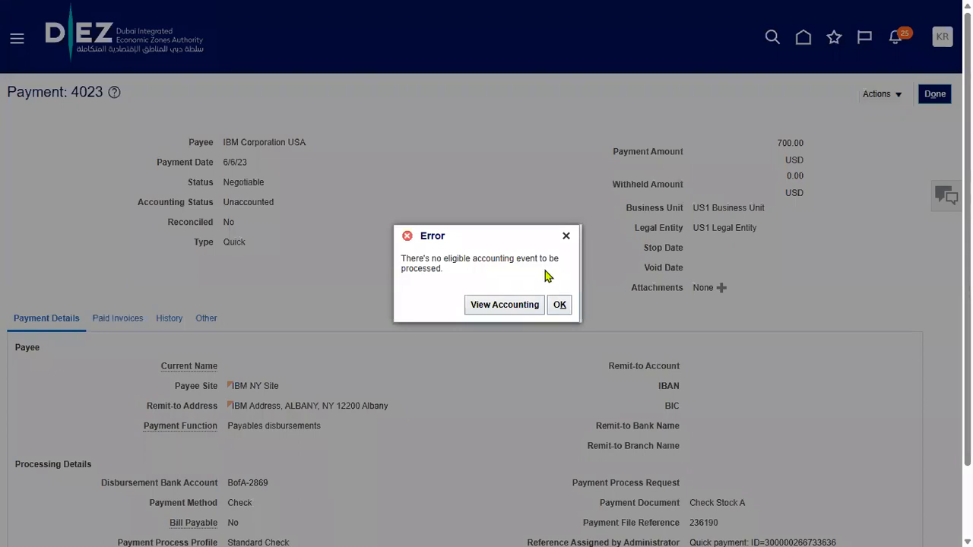
{"action": "left_click", "coordinate": [529, 305]}
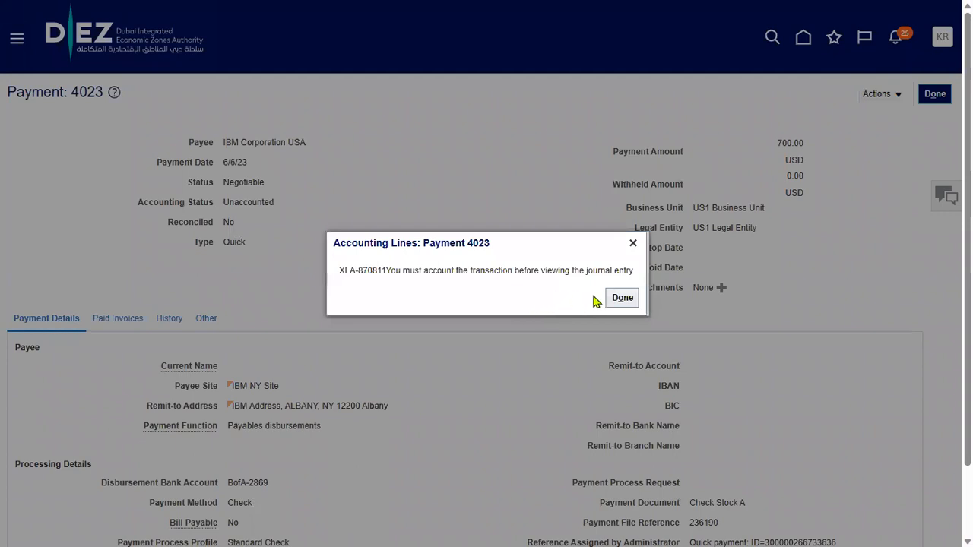
{"action": "left_click", "coordinate": [614, 299]}
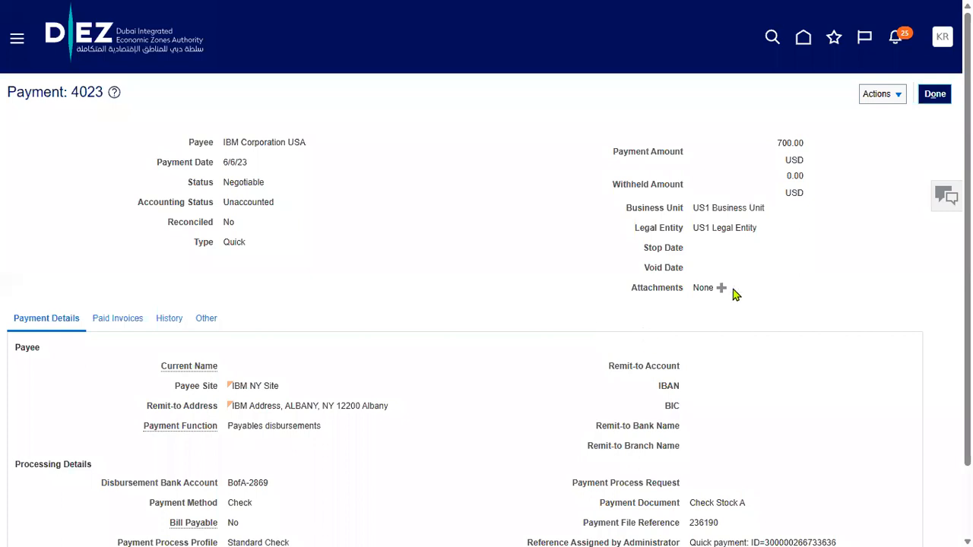
{"action": "left_click", "coordinate": [941, 93]}
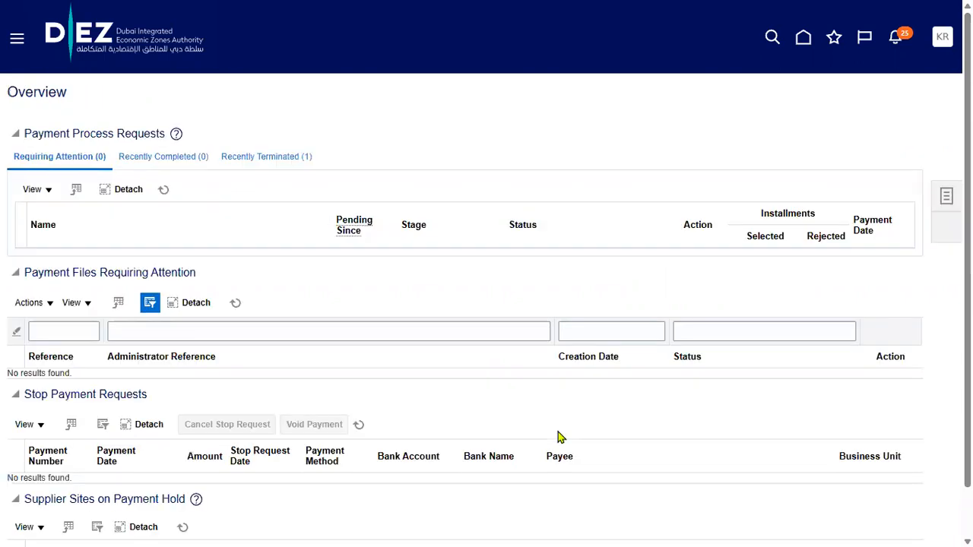
Start a new payment with Create Payment from the Payables tasks list
{"action": "left_click", "coordinate": [945, 198]}
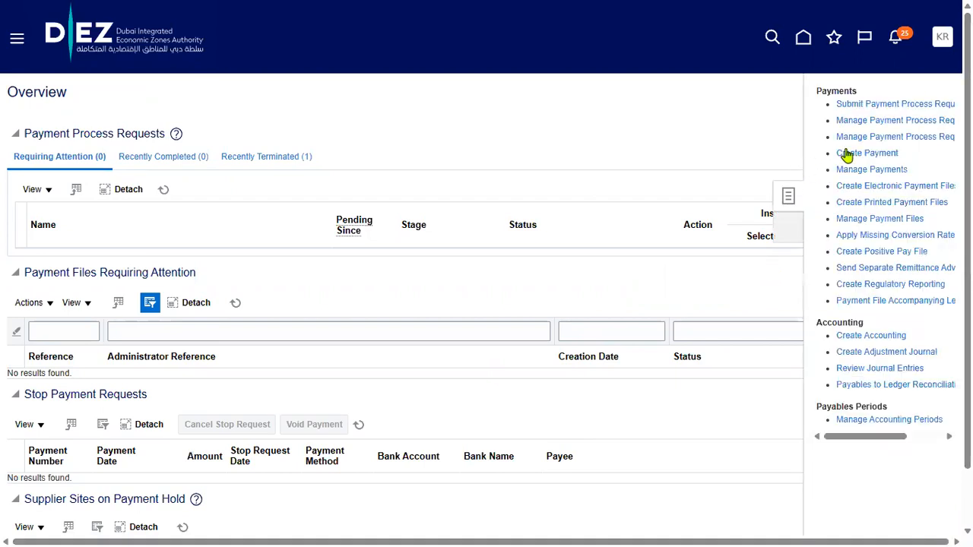
{"action": "left_click", "coordinate": [882, 152]}
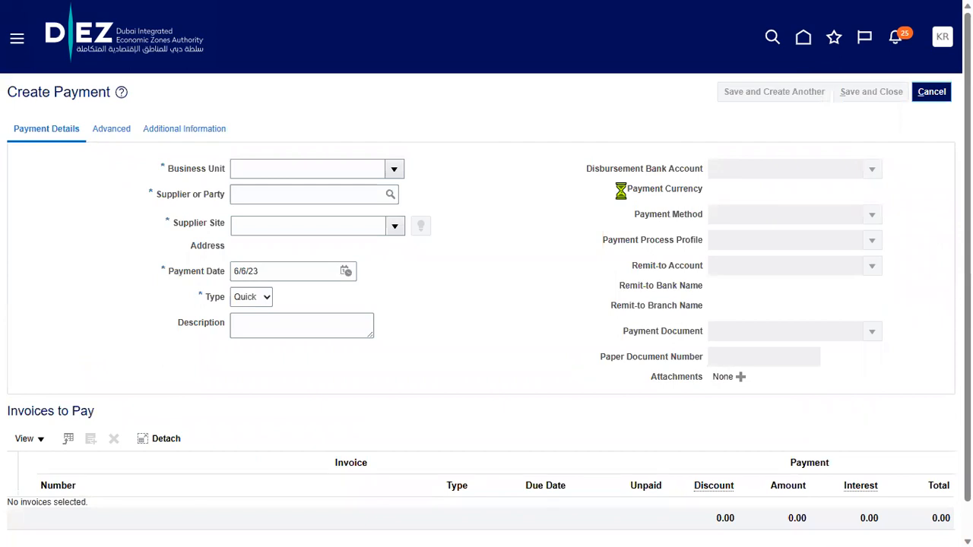
Fill in US1 Business Unit, supplier IBM Corporation USA and the Standard Check payment process profile
{"action": "left_click", "coordinate": [353, 168]}
{"action": "left_click", "coordinate": [394, 169]}
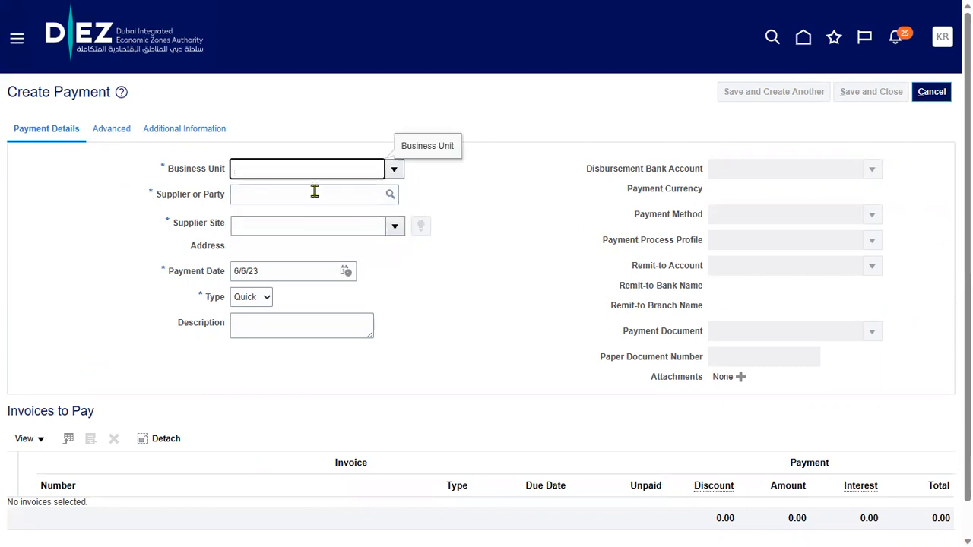
{"action": "left_click", "coordinate": [315, 192]}
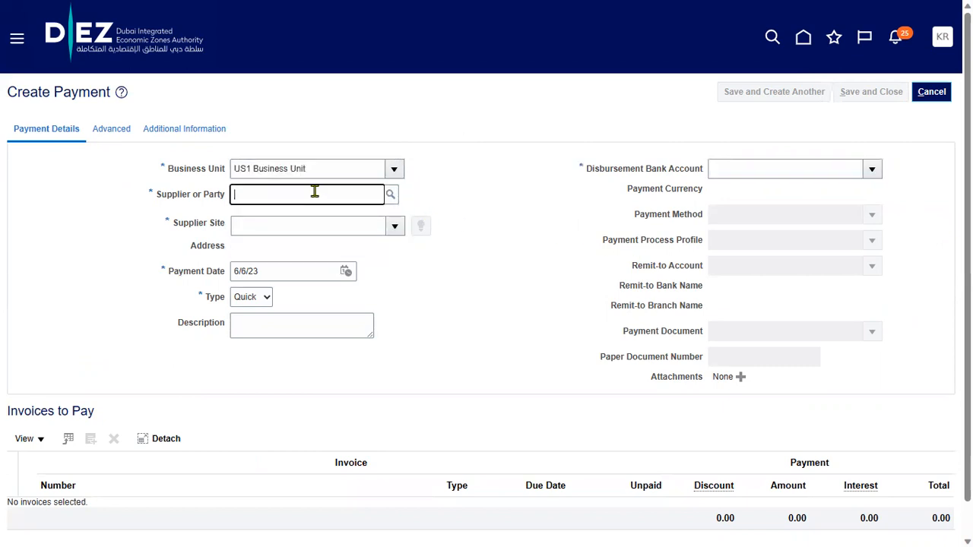
{"action": "type", "text": "IBM Corporation USA"}
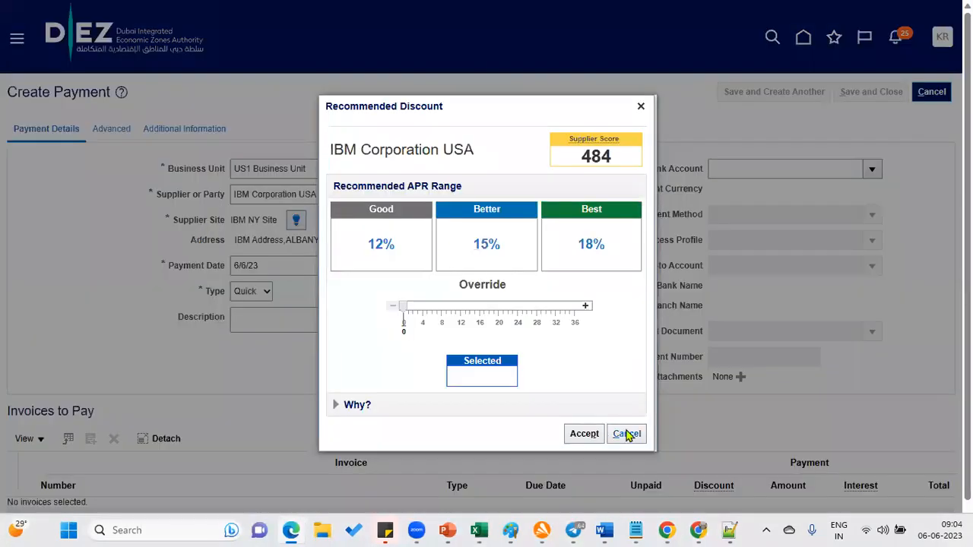
{"action": "left_click", "coordinate": [639, 105]}
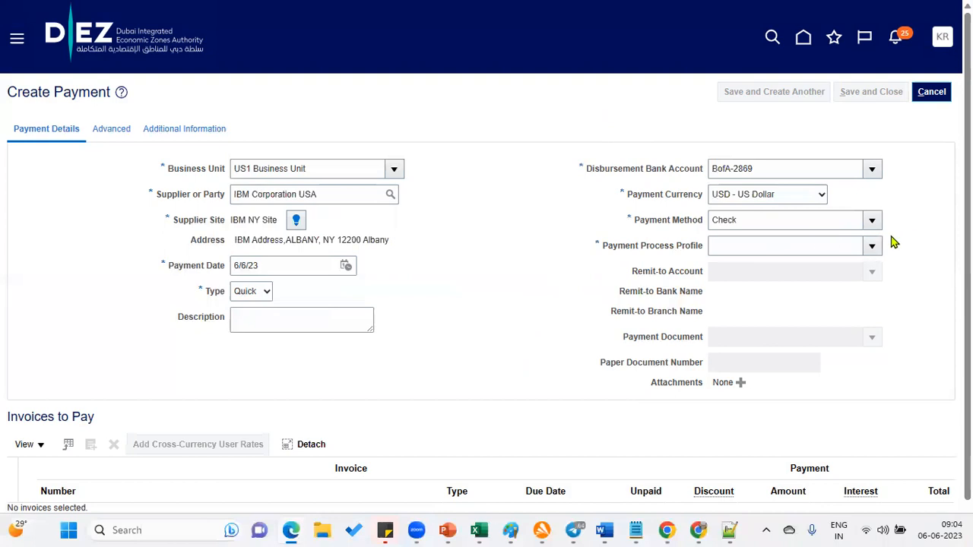
{"action": "left_click", "coordinate": [873, 246]}
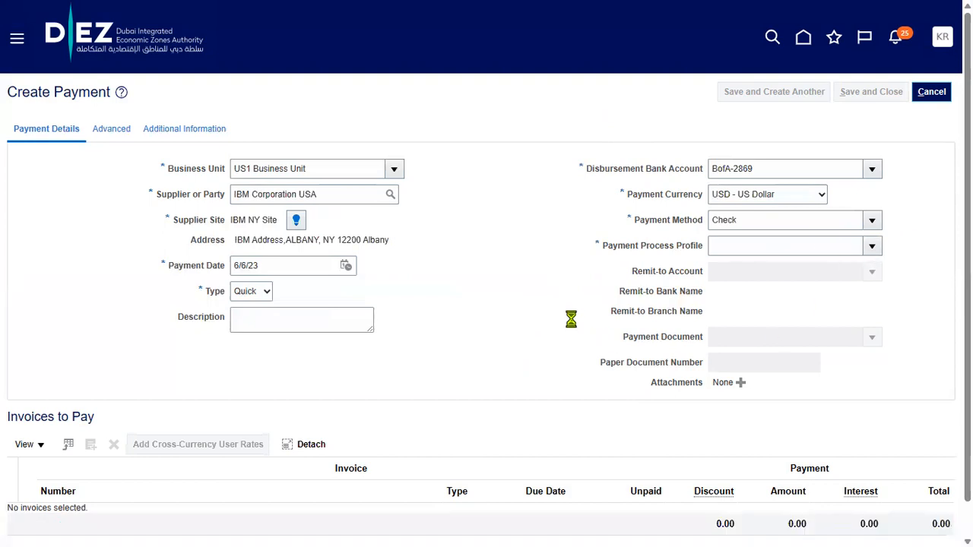
{"action": "left_click", "coordinate": [561, 273]}
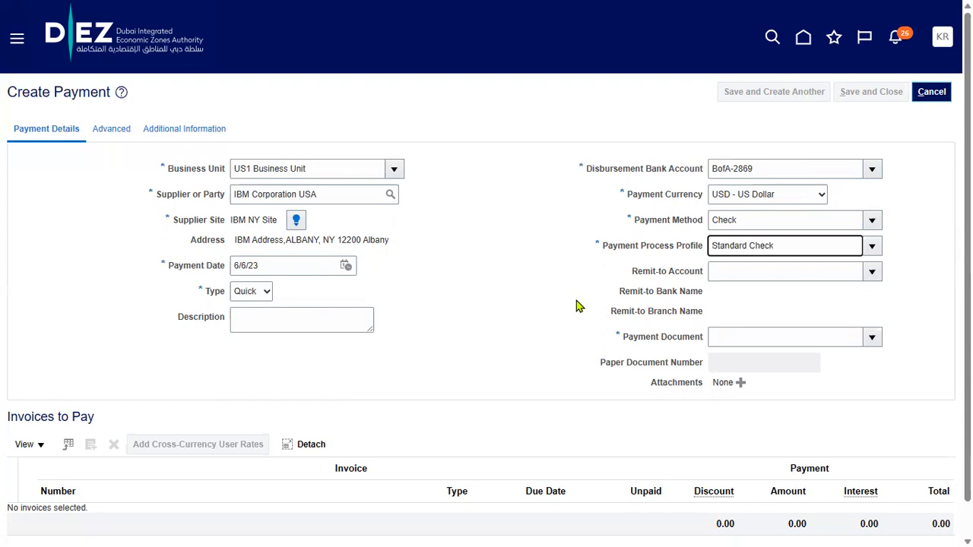
Use Check Stock A, add invoice IBM_1's remaining 300.00 and save payment 4024
{"action": "left_click", "coordinate": [872, 337]}
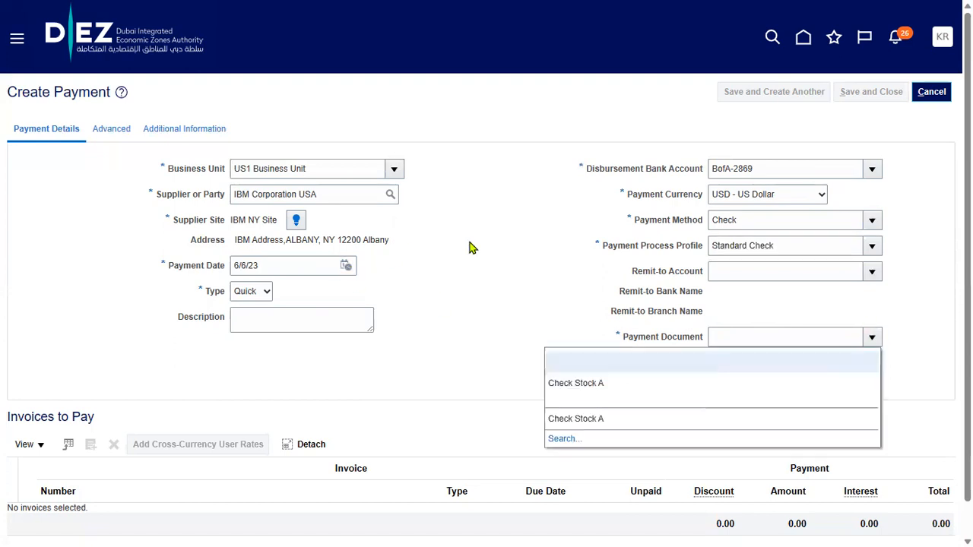
{"action": "left_click", "coordinate": [593, 383]}
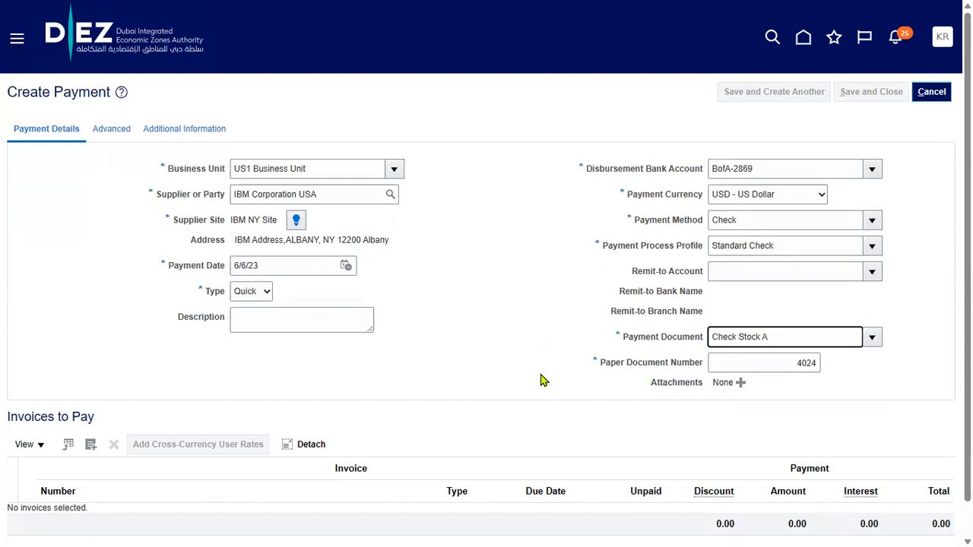
{"action": "left_click", "coordinate": [90, 445]}
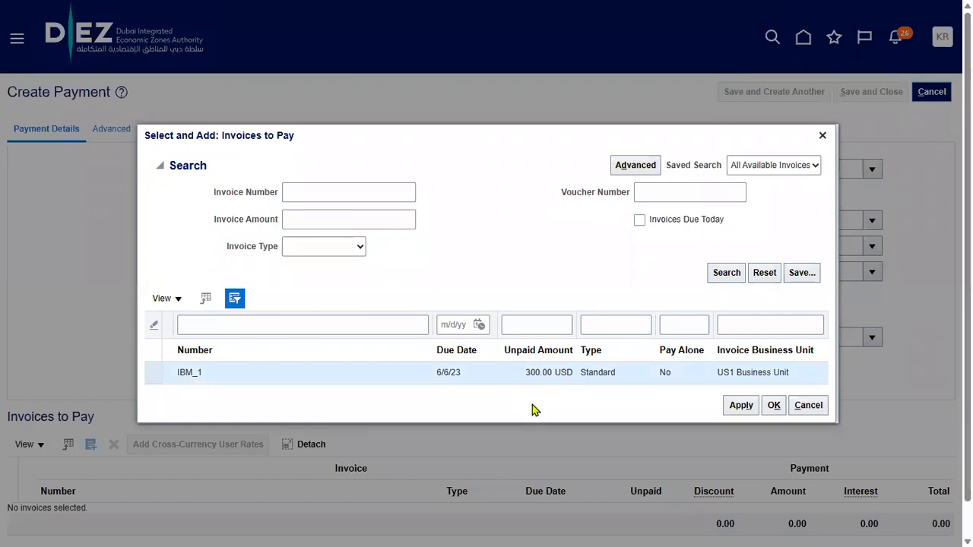
{"action": "left_click", "coordinate": [773, 405]}
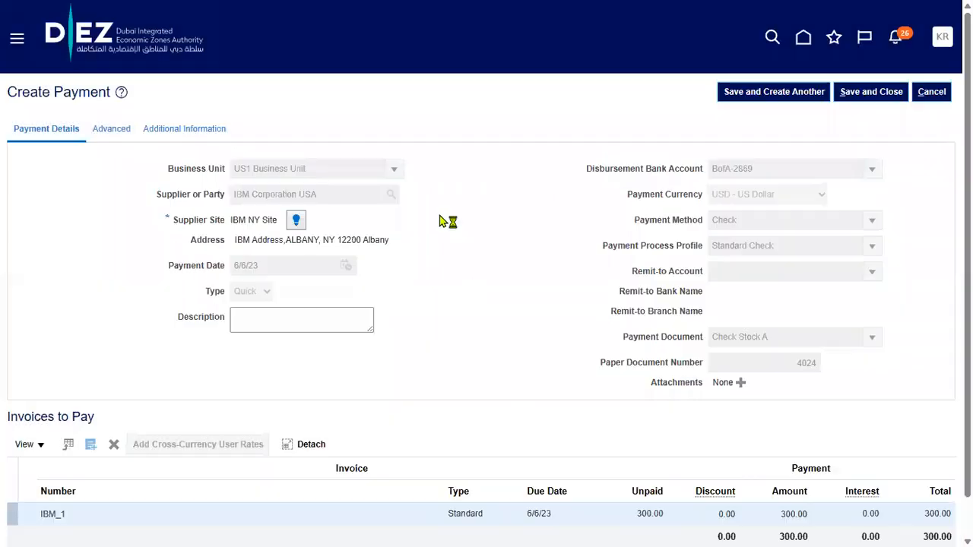
{"action": "left_click", "coordinate": [858, 103]}
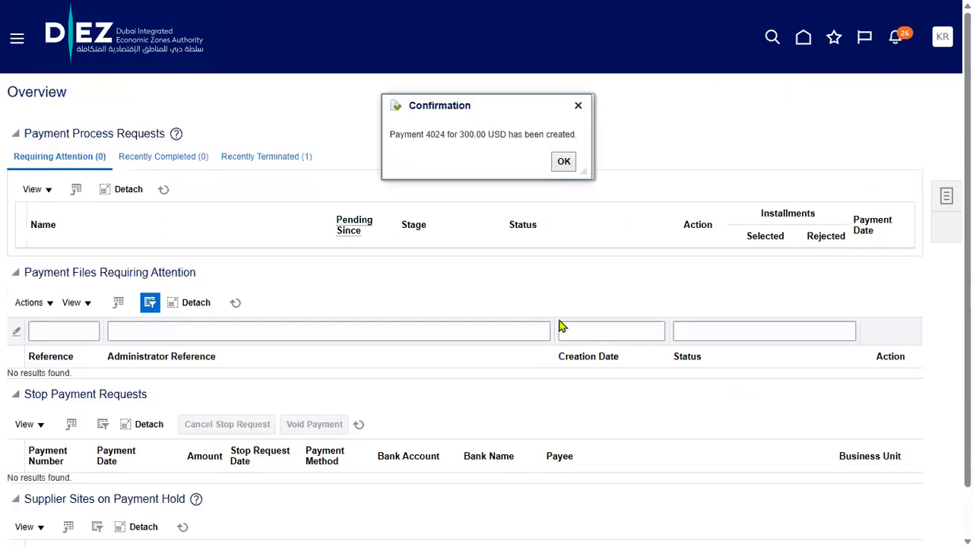
Dismiss the payment 4024 confirmation and bring up the Navigator
{"action": "left_click", "coordinate": [562, 161]}
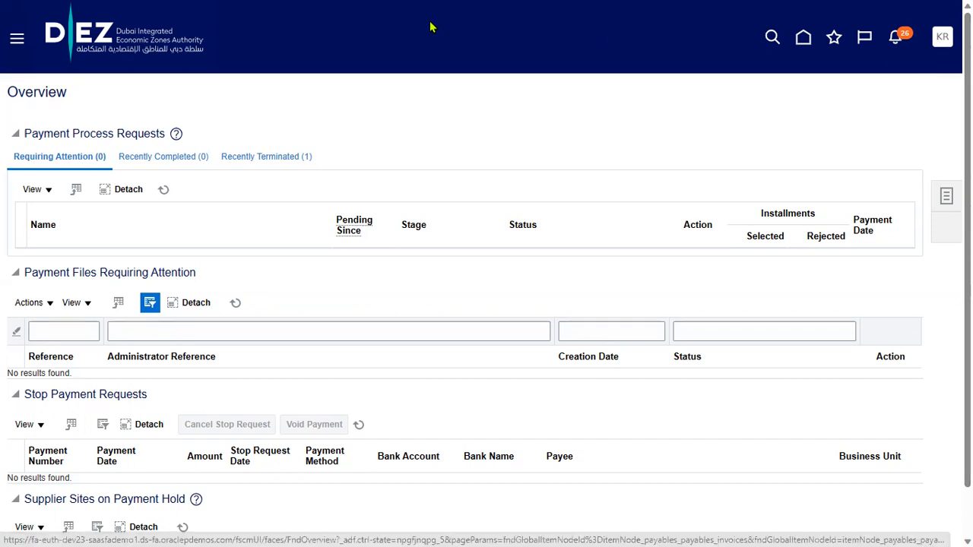
{"action": "left_click", "coordinate": [16, 38]}
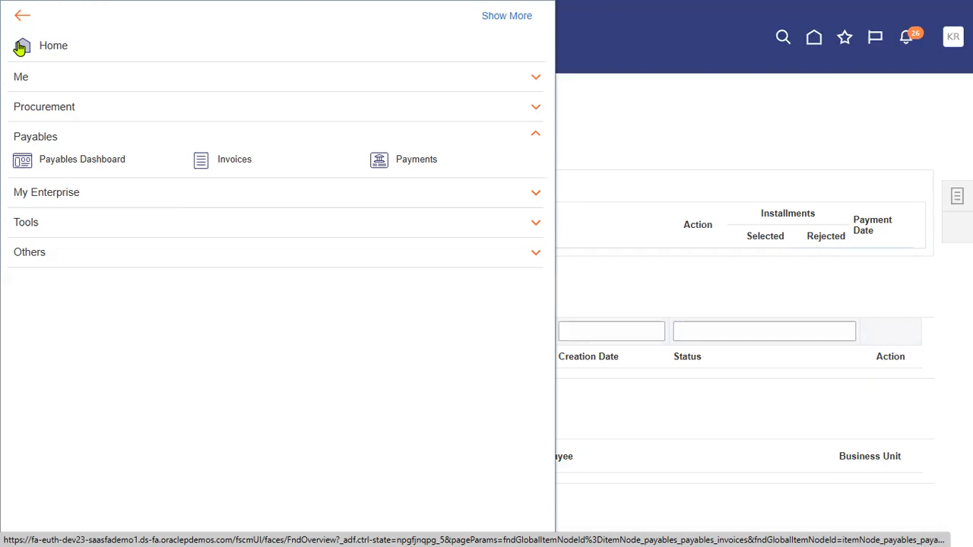
Bookmark Notepad++ lines 17–19 (Payments, Payment Accounting entries, Transfer to GL), then return to Chrome
{"action": "key", "text": "alt+Tab"}
{"action": "key", "text": "Tab"}
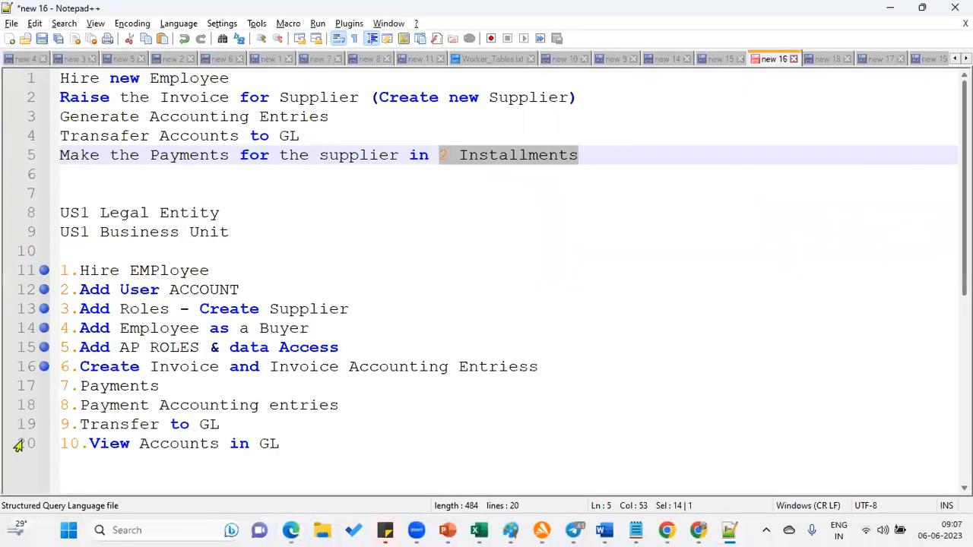
{"action": "left_click", "coordinate": [35, 392]}
{"action": "left_click", "coordinate": [36, 408]}
{"action": "left_click", "coordinate": [41, 427]}
{"action": "left_click", "coordinate": [663, 530]}
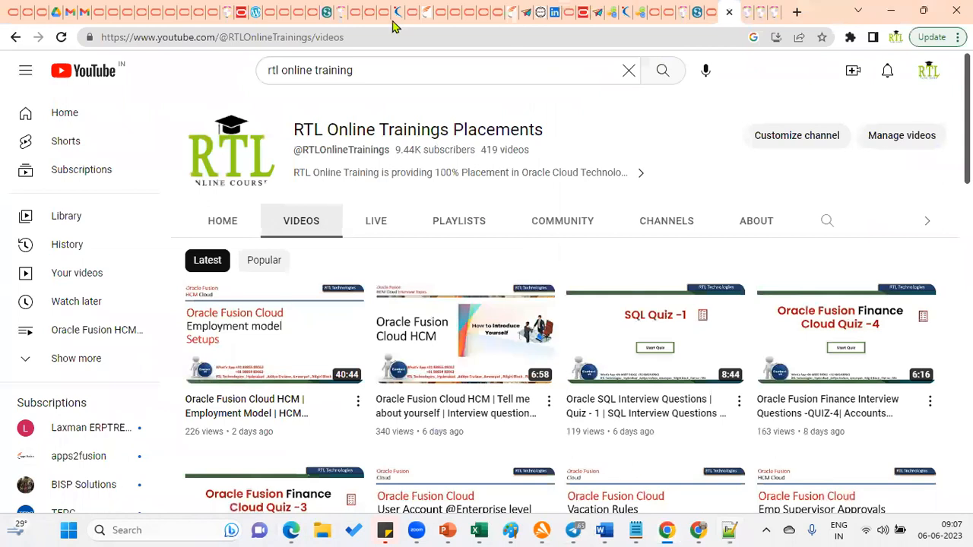